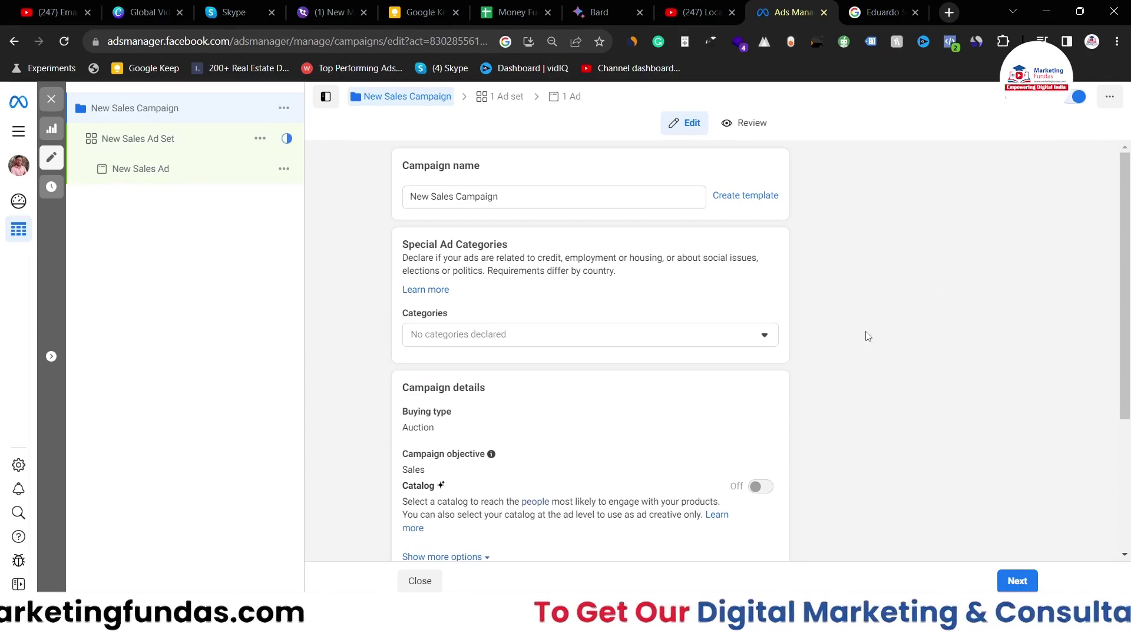
# Step: Review the Sales campaign settings, with Auction buying, A/B Test and Advantage budget off, then continue
pyautogui.scroll(-3, 866, 336)
pyautogui.scroll(3, 864, 336)
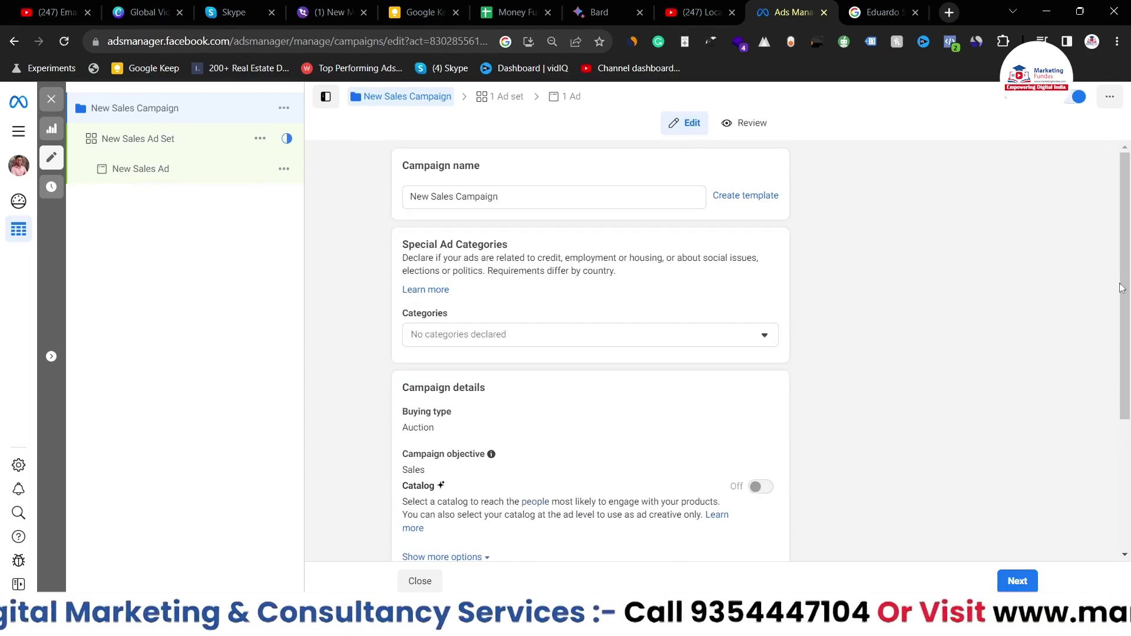
pyautogui.scroll(-1, 1121, 288)
pyautogui.scroll(1, 1121, 288)
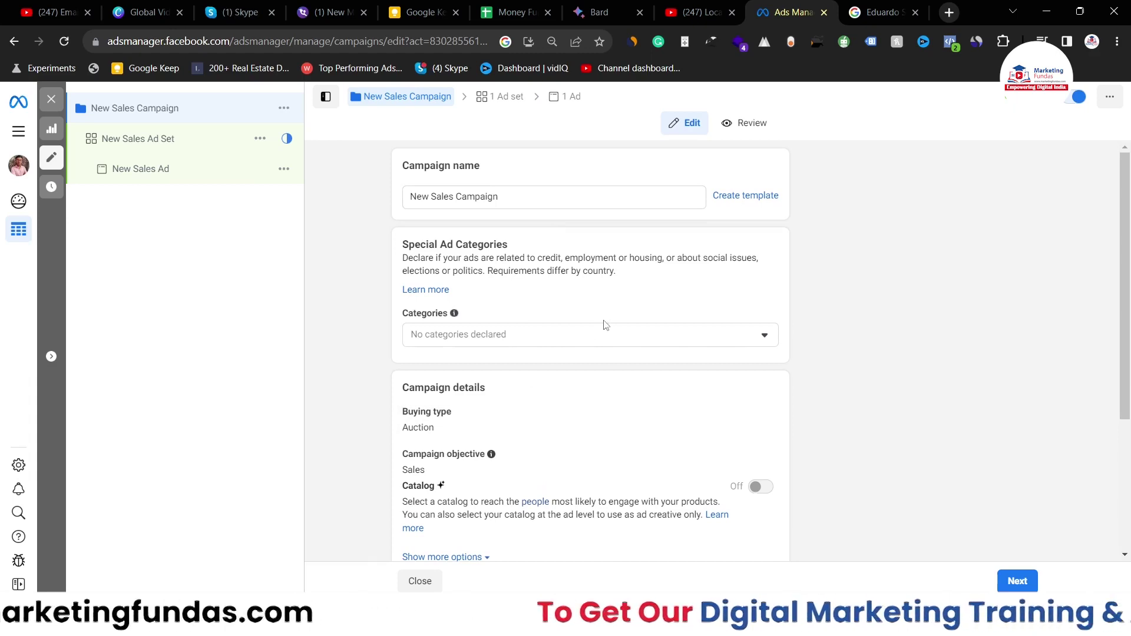
pyautogui.scroll(-3, 526, 335)
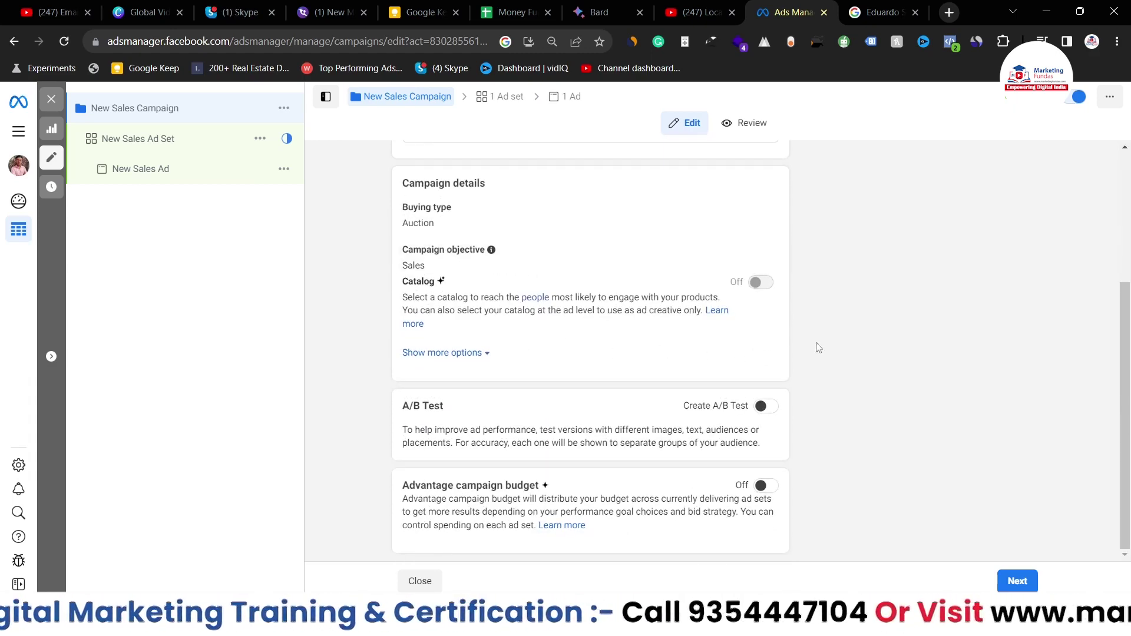
pyautogui.scroll(3, 815, 341)
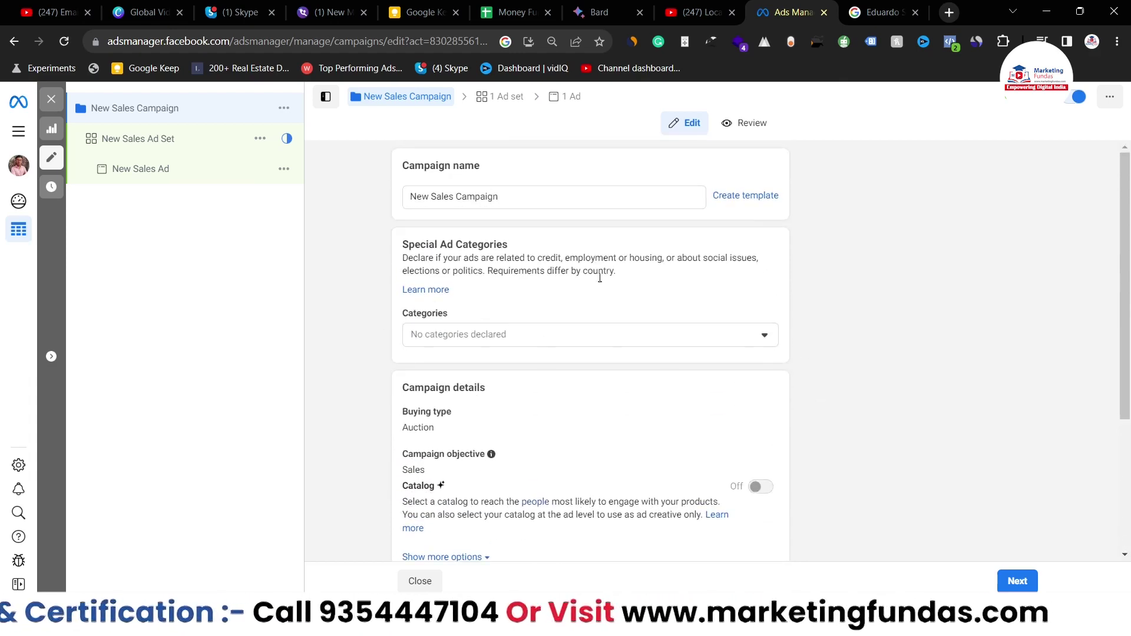
pyautogui.scroll(-3, 590, 322)
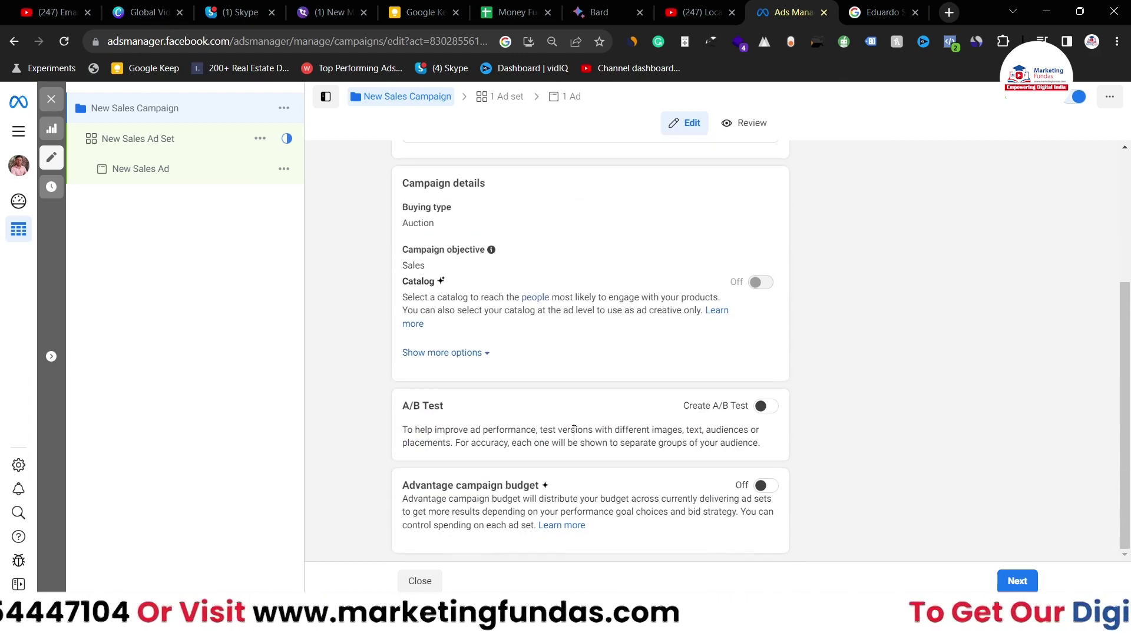
pyautogui.click(1014, 581)
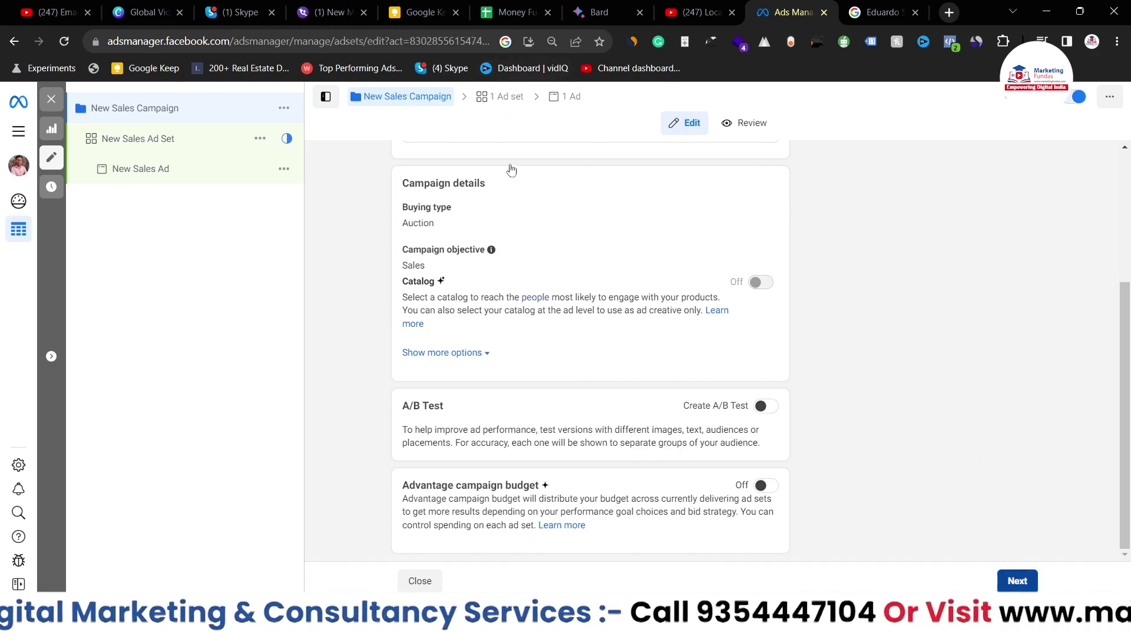
# Step: Go to the New Sales Ad Set and scroll down to its India-targeted Audience section
pyautogui.click(1010, 588)
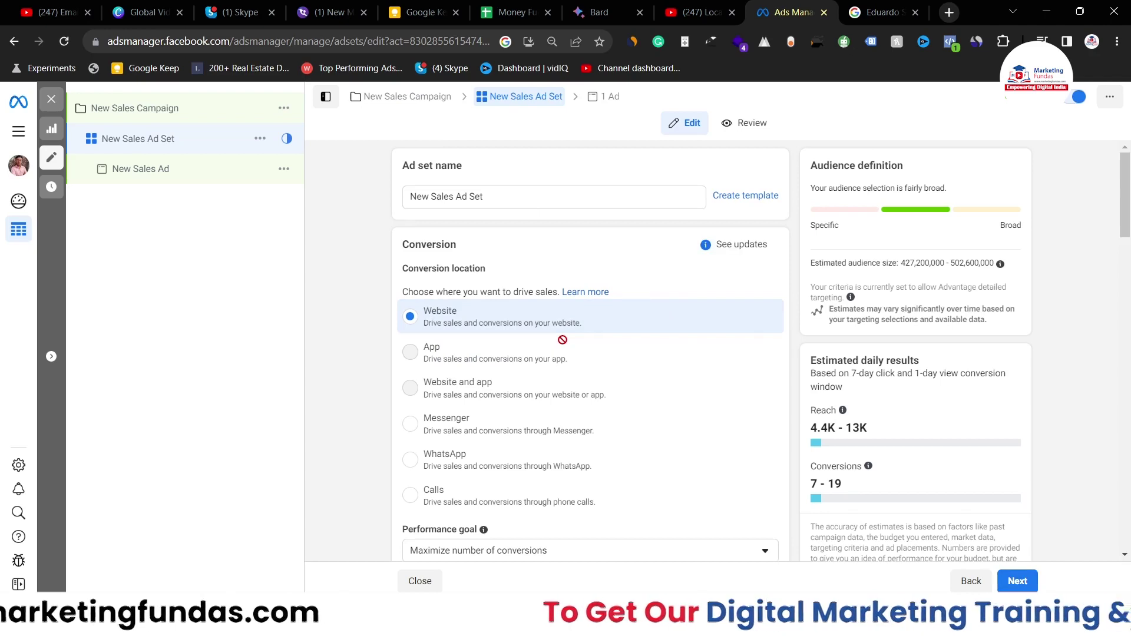
pyautogui.scroll(-4, 562, 340)
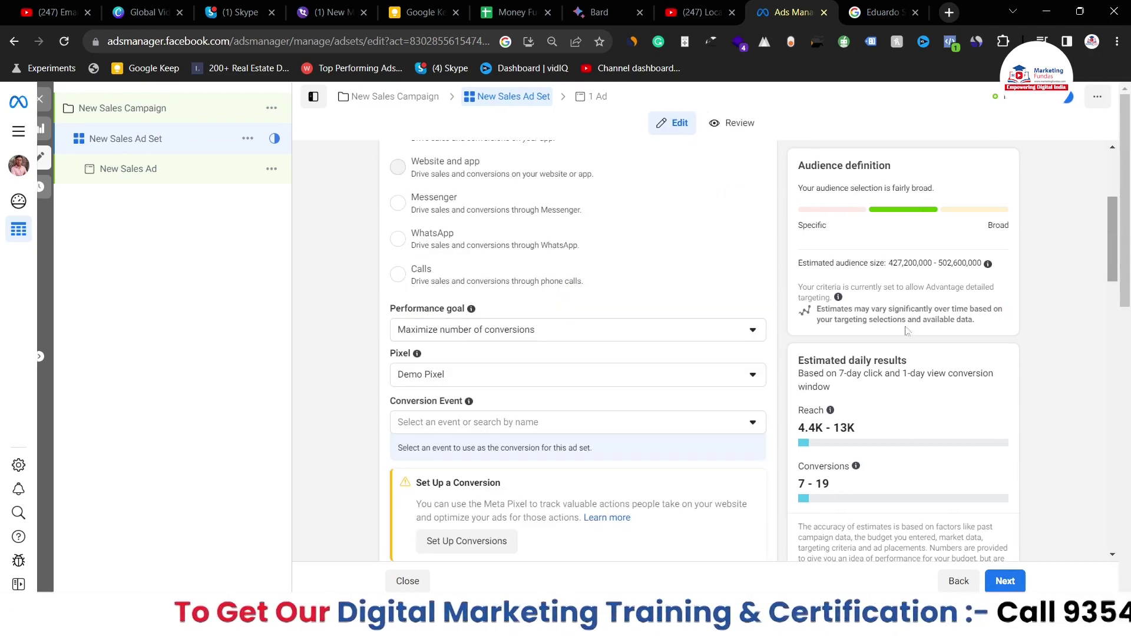
pyautogui.scroll(-10, 545, 331)
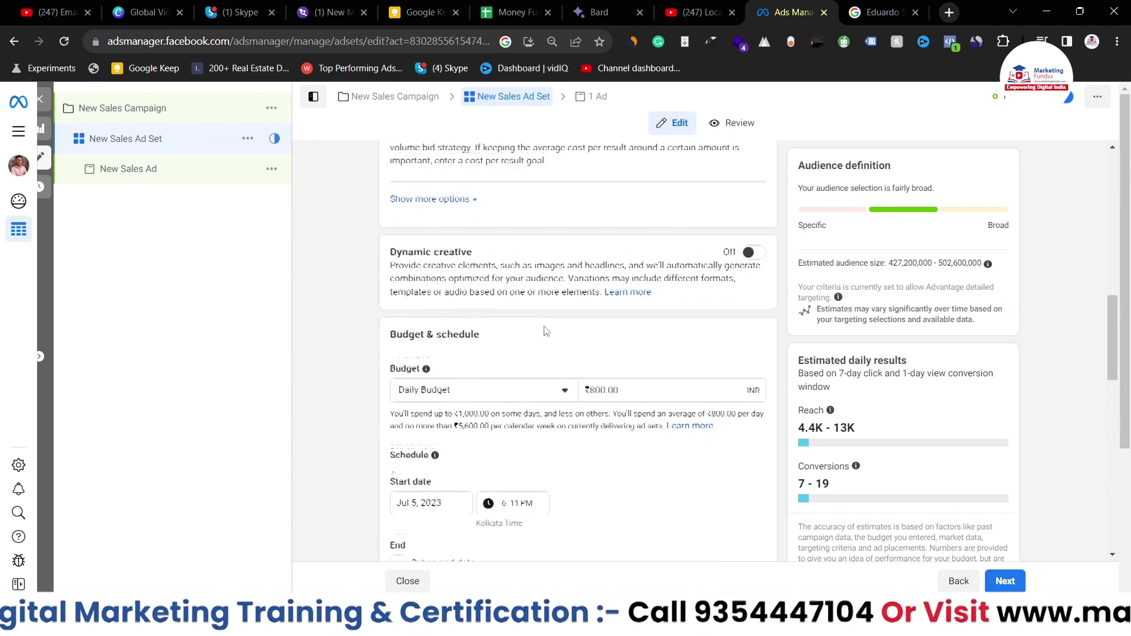
pyautogui.scroll(-8, 545, 331)
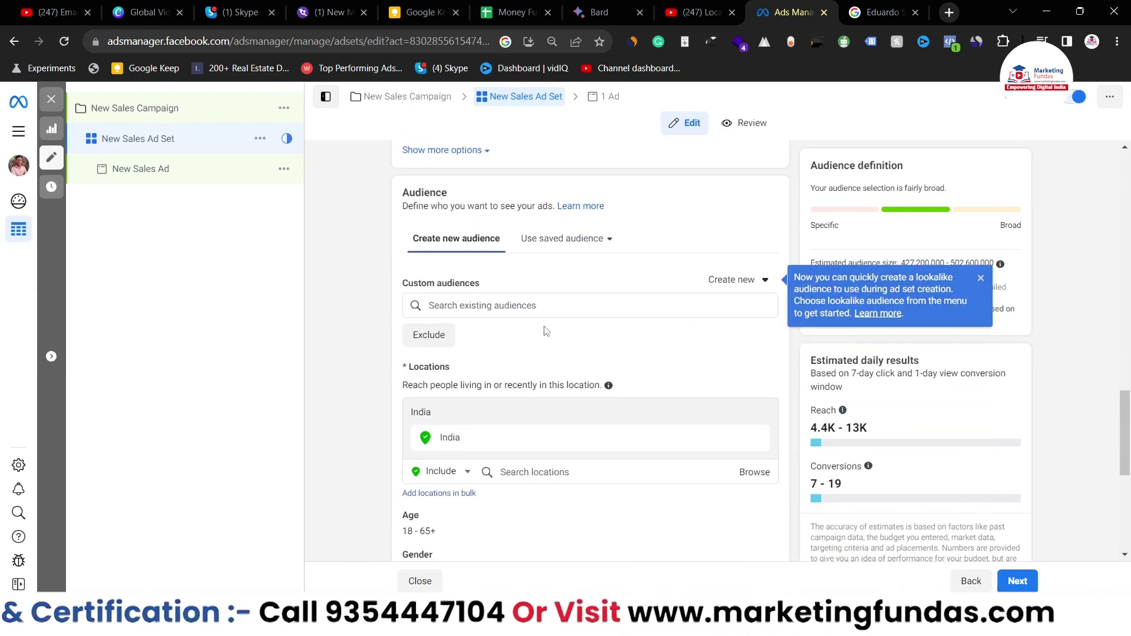
pyautogui.scroll(-1, 545, 326)
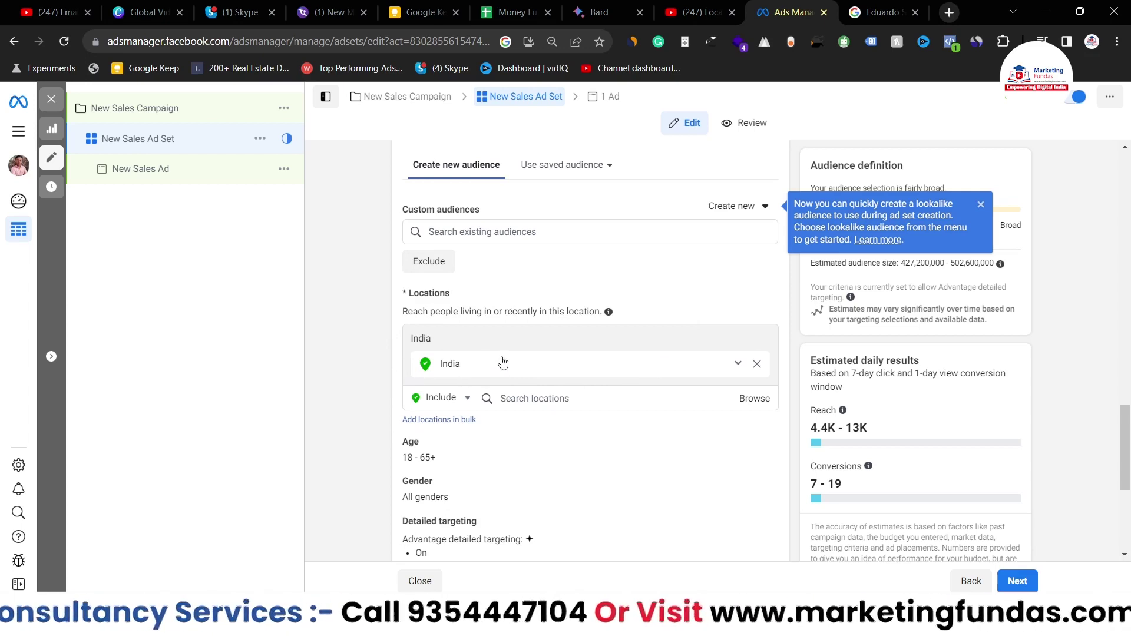
# Step: Dismiss the lookalike tip and highlight the 427,200,000–502,600,000 estimated audience size
pyautogui.click(980, 206)
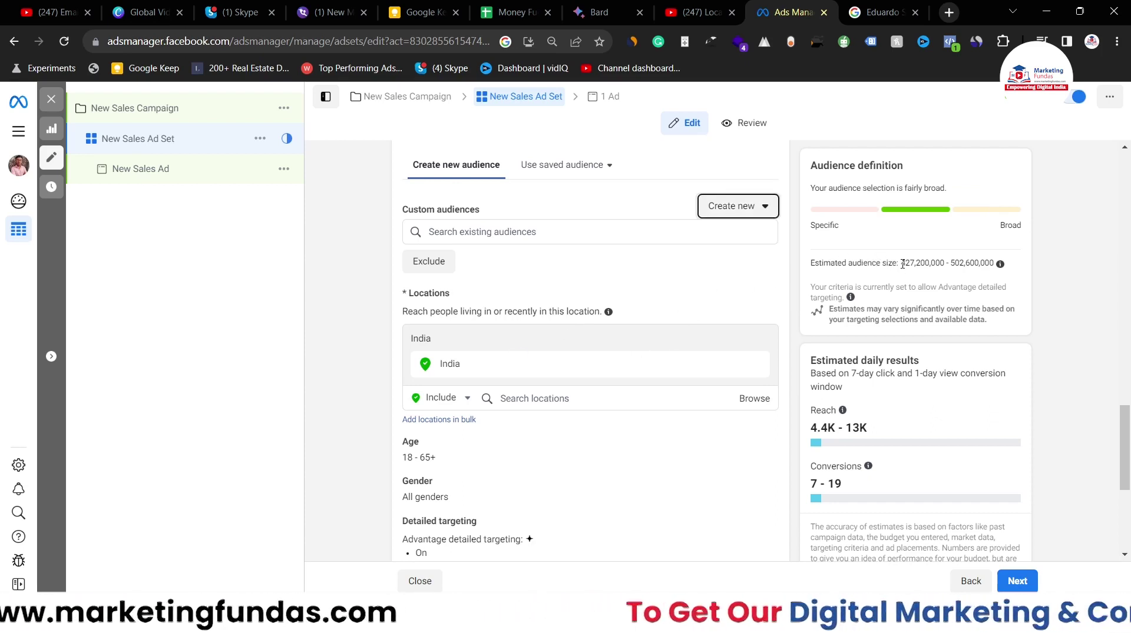
pyautogui.moveTo(900, 265); pyautogui.dragTo(991, 265)
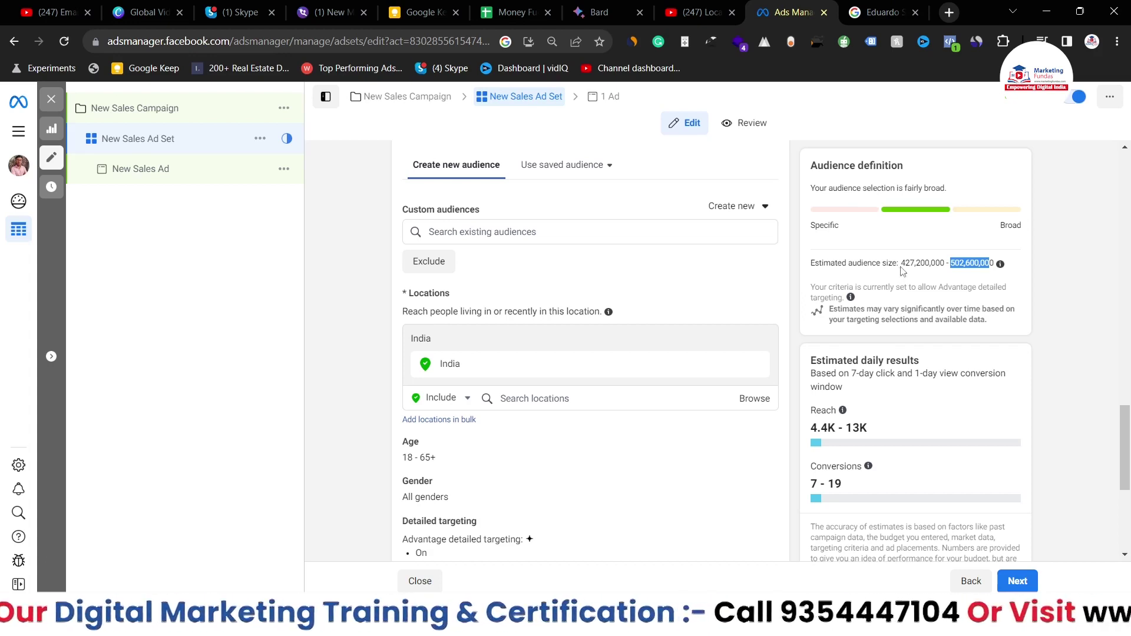
pyautogui.moveTo(900, 263); pyautogui.dragTo(945, 265)
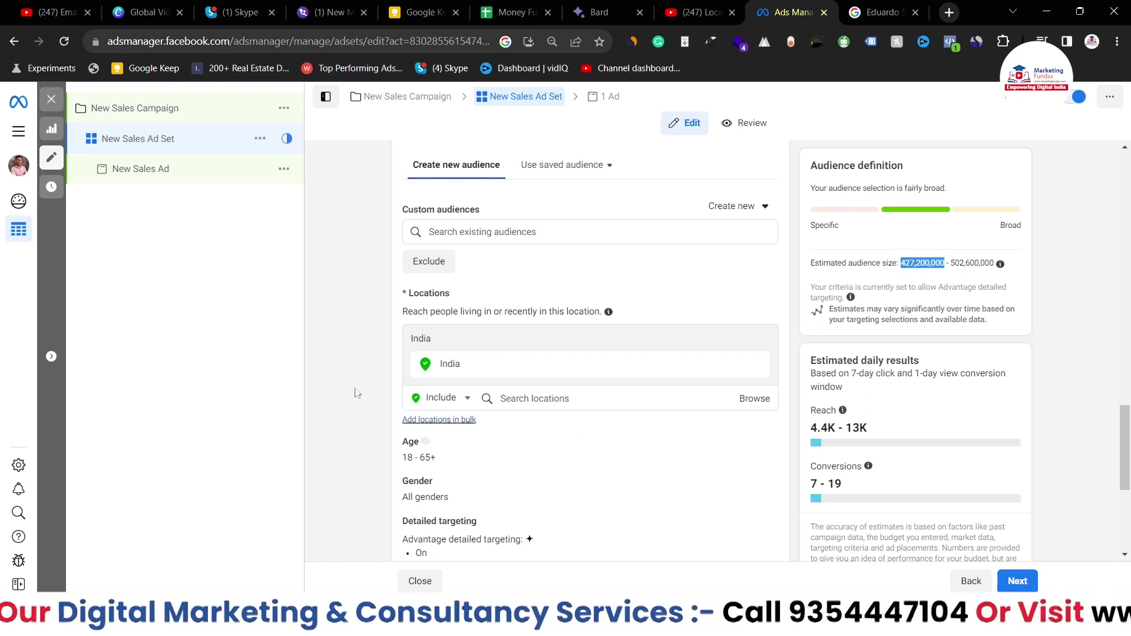
pyautogui.doubleClick(905, 265)
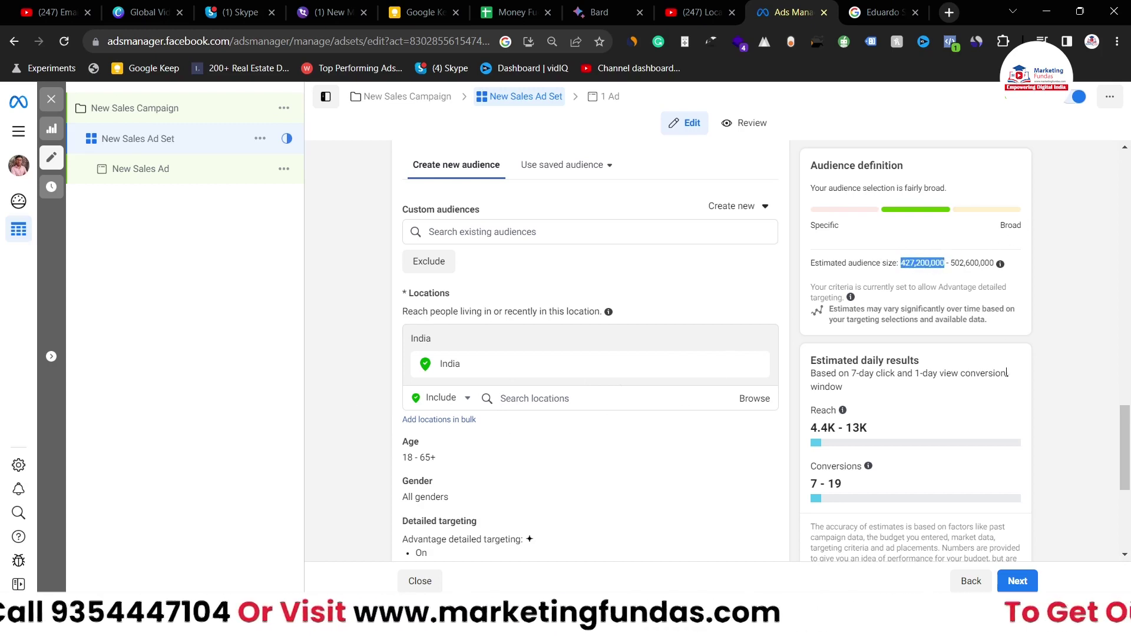
pyautogui.moveTo(950, 264); pyautogui.dragTo(993, 266)
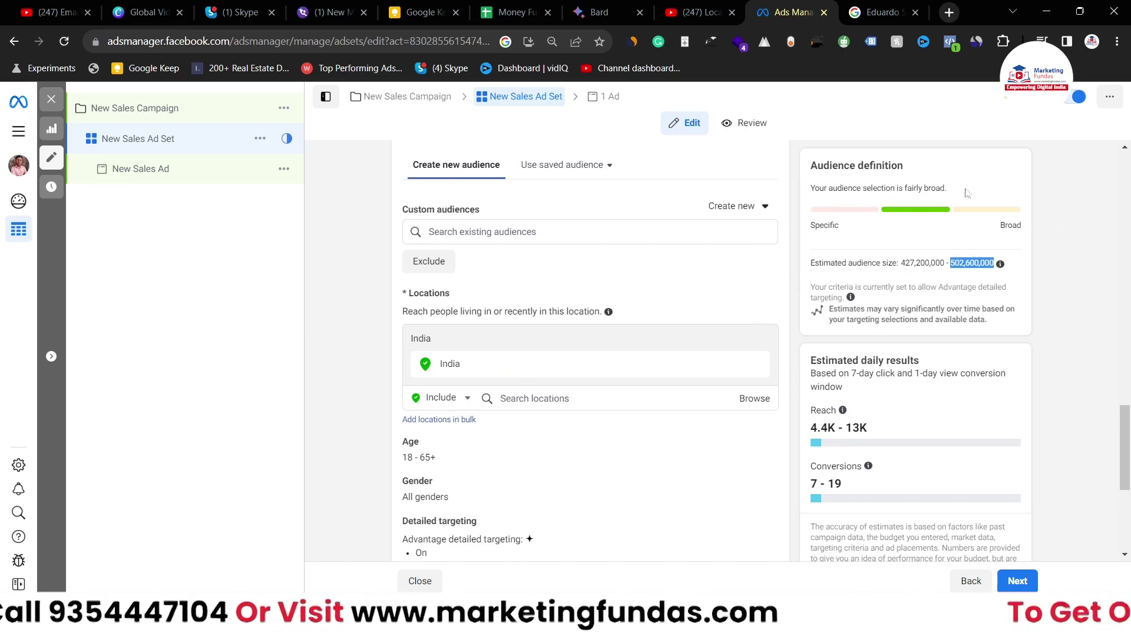
# Step: Replace India with Delhi as the target location and dismiss the change notice
pyautogui.click(725, 368)
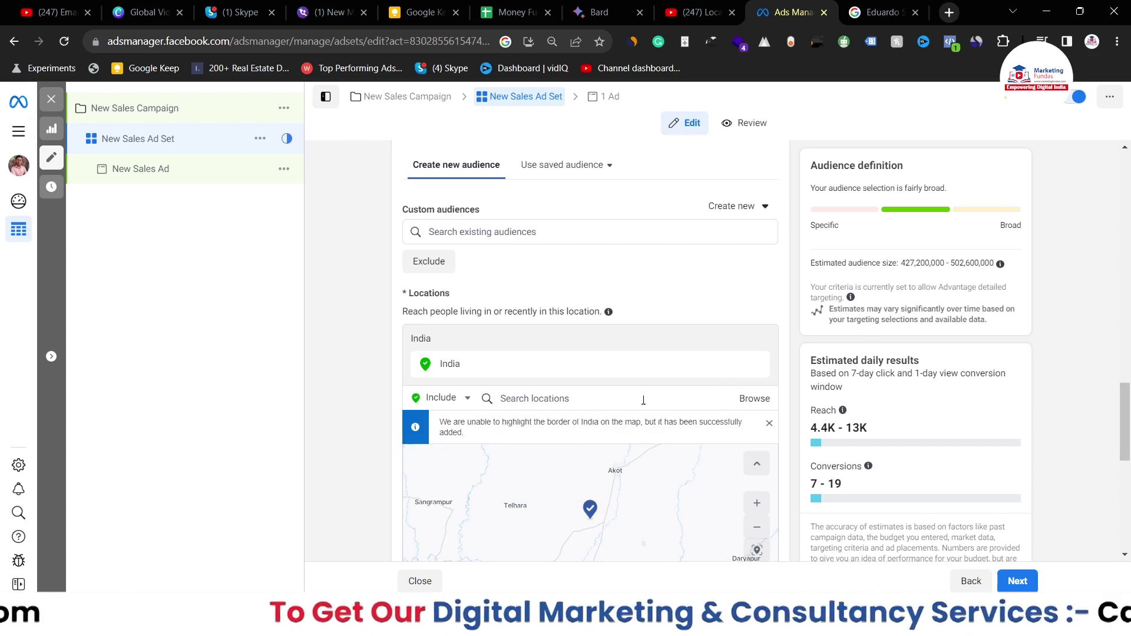
pyautogui.click(613, 403)
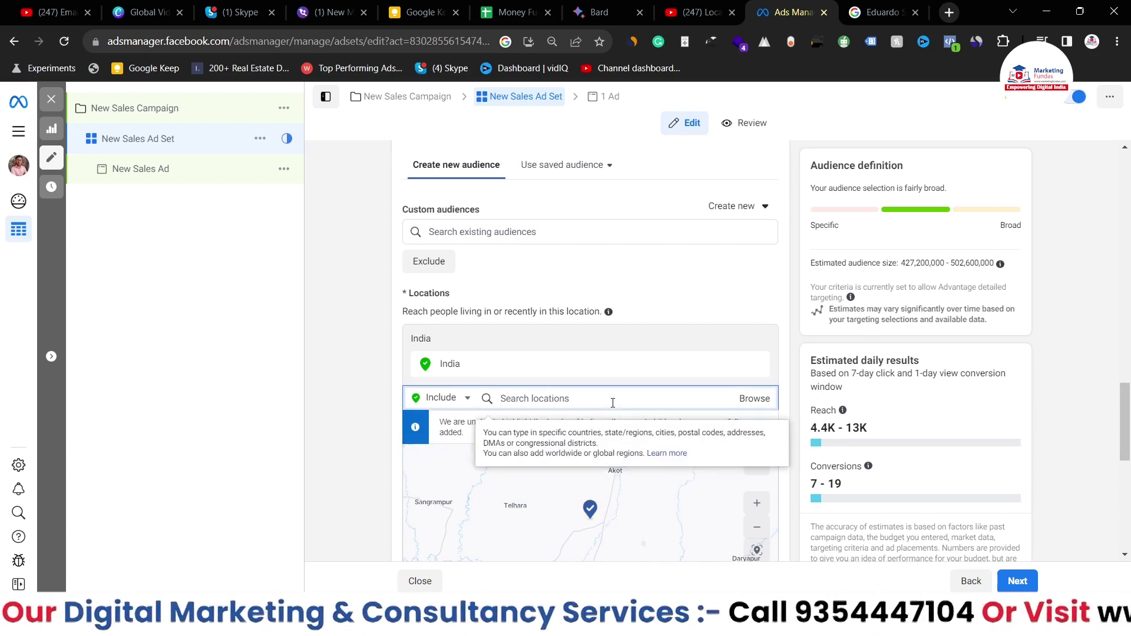
pyautogui.write('delhi')
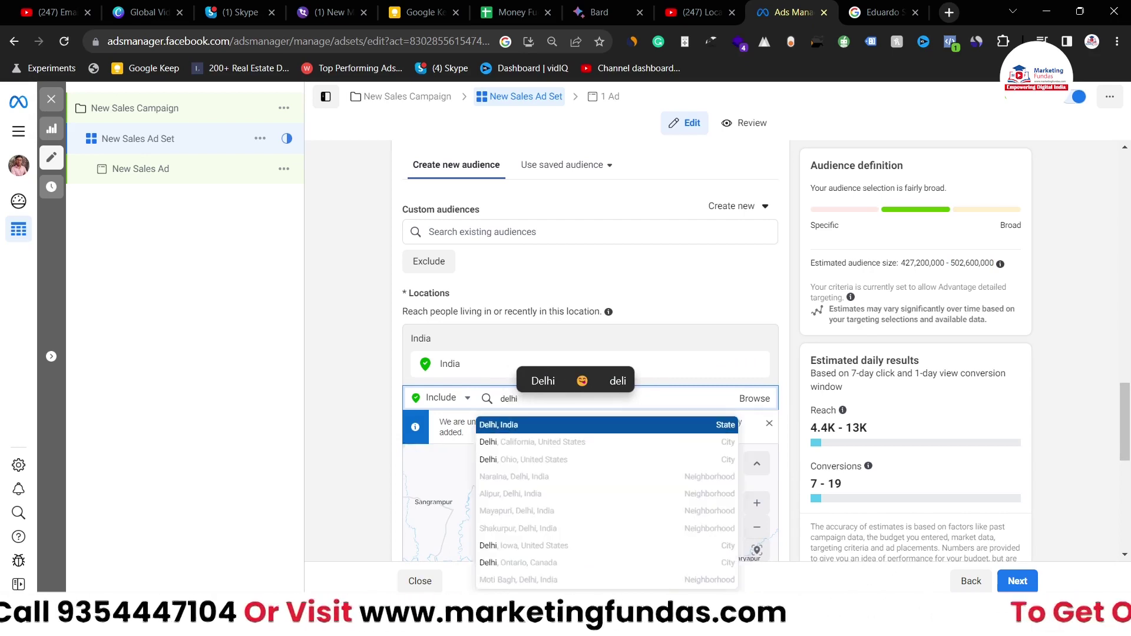
pyautogui.click(588, 430)
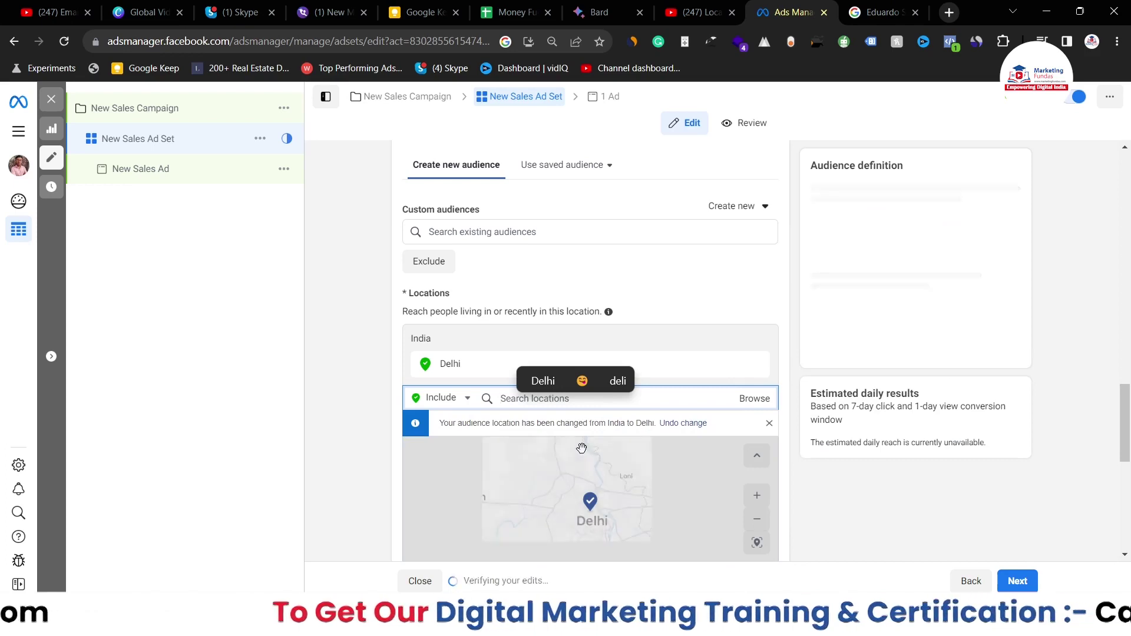
pyautogui.scroll(-3, 672, 426)
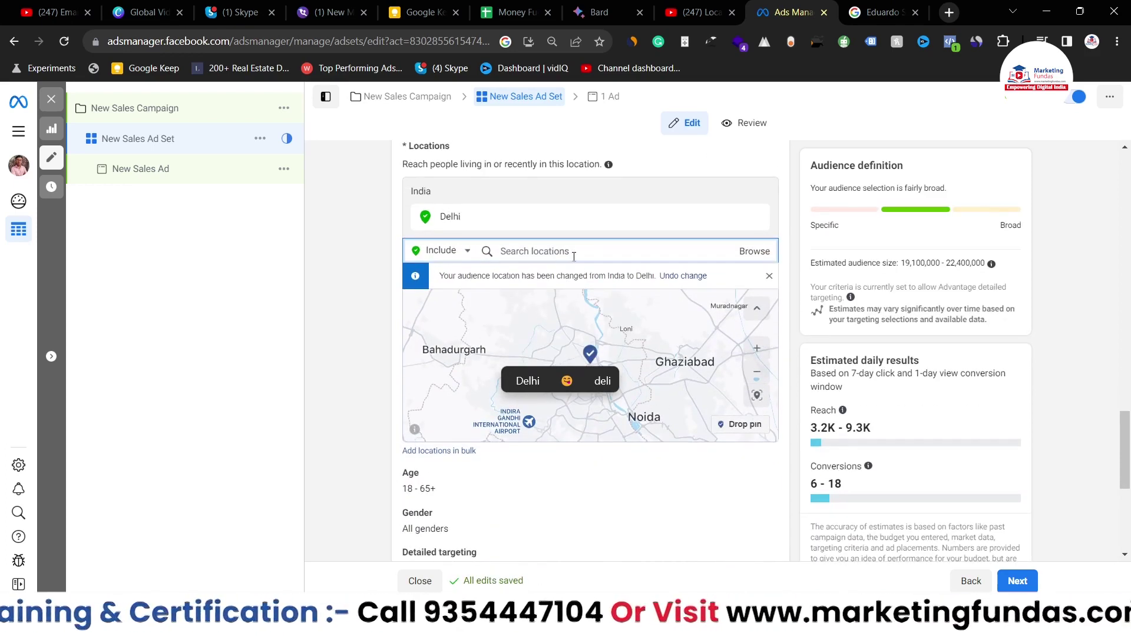
pyautogui.click(768, 276)
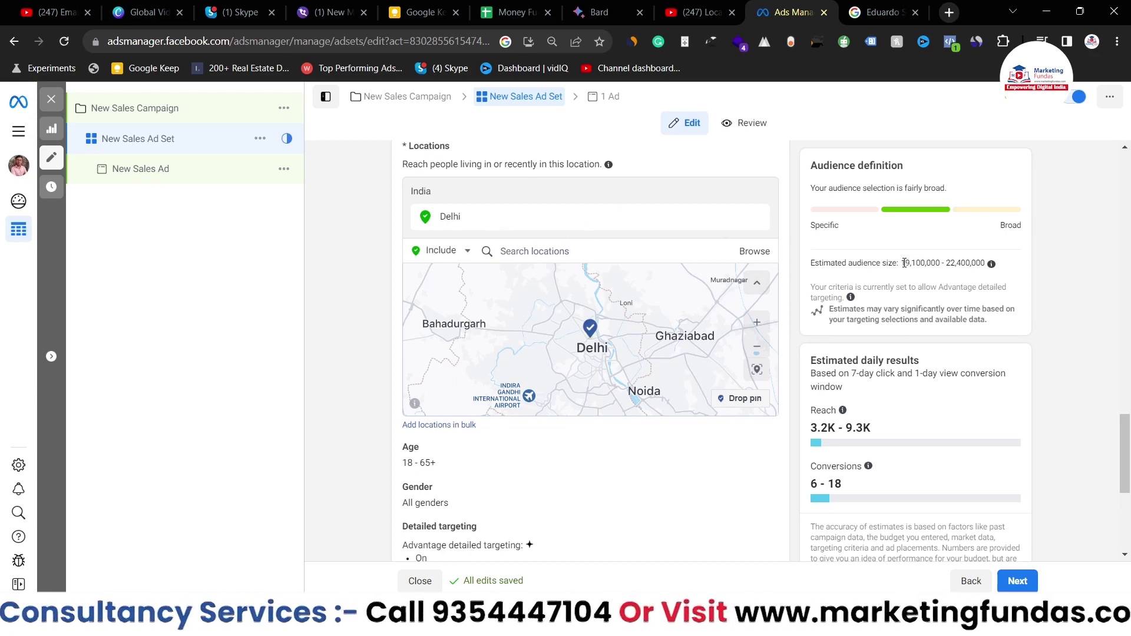
# Step: Highlight the new 19,100,000–22,400,000 estimate, pan the map to Delhi, and open the Include dropdown
pyautogui.moveTo(901, 264); pyautogui.dragTo(940, 259)
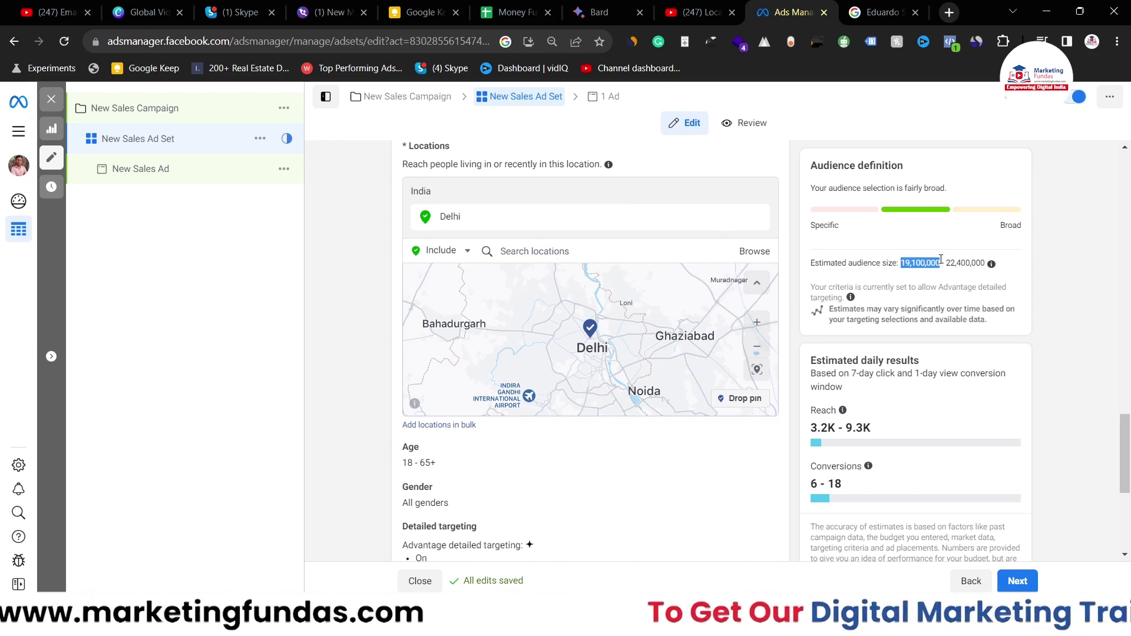
pyautogui.moveTo(946, 263); pyautogui.dragTo(981, 259)
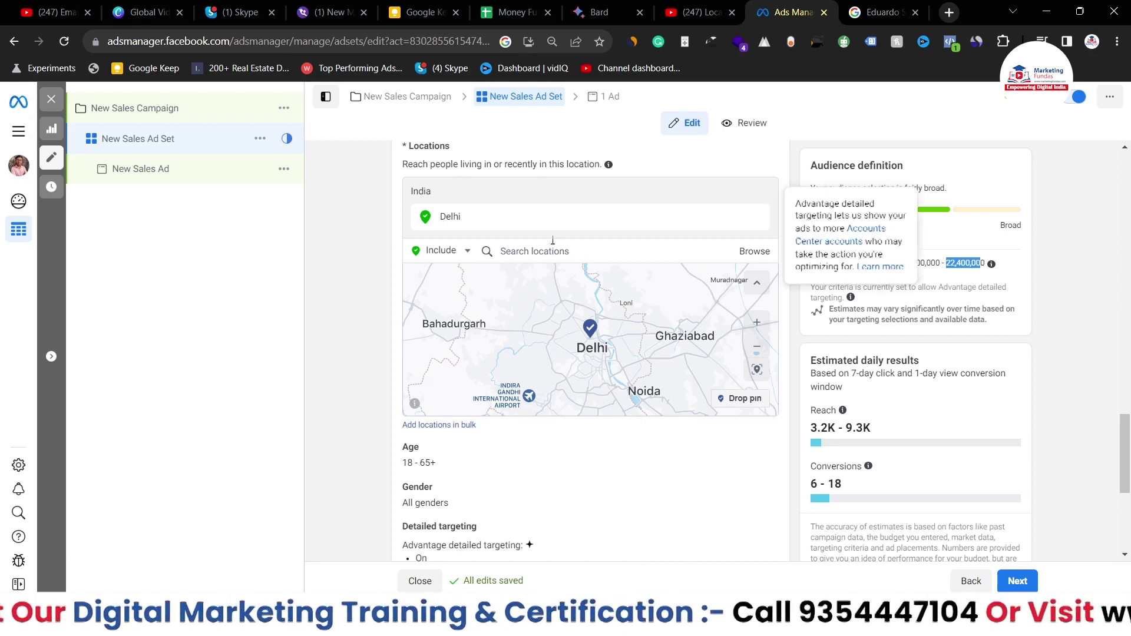
pyautogui.scroll(1, 570, 235)
pyautogui.scroll(2, 767, 303)
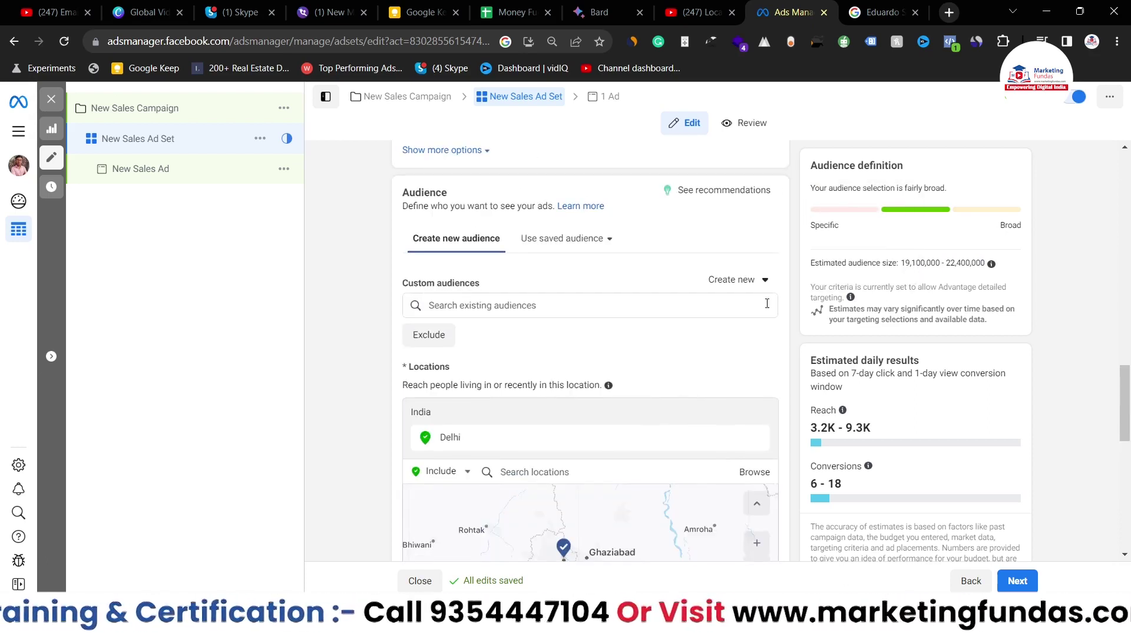
pyautogui.scroll(-2, 709, 348)
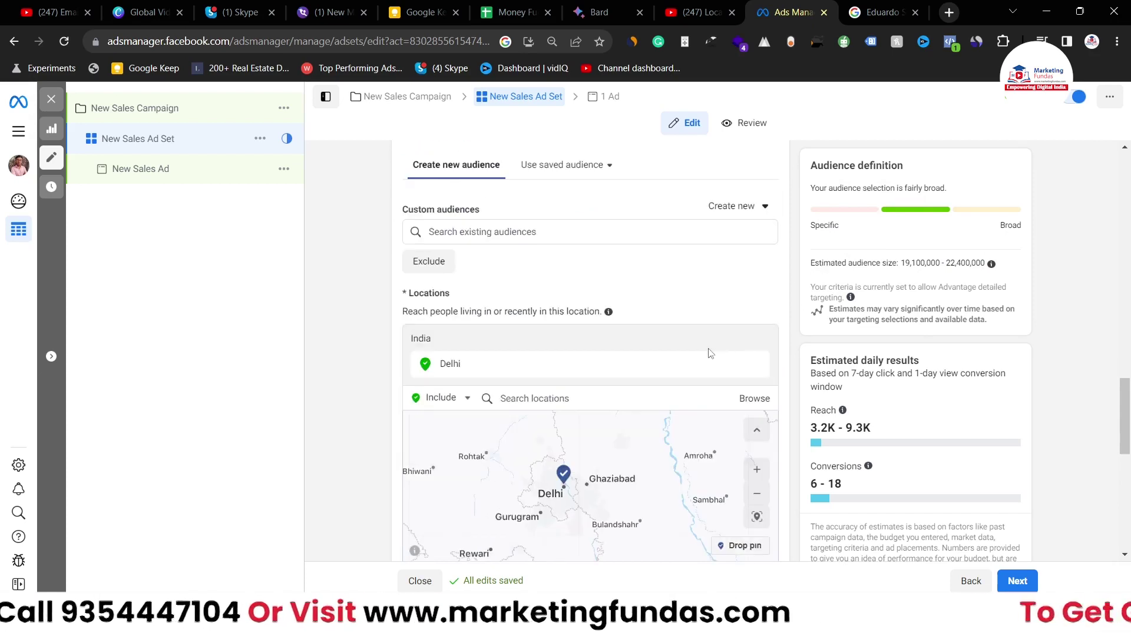
pyautogui.scroll(-2, 709, 349)
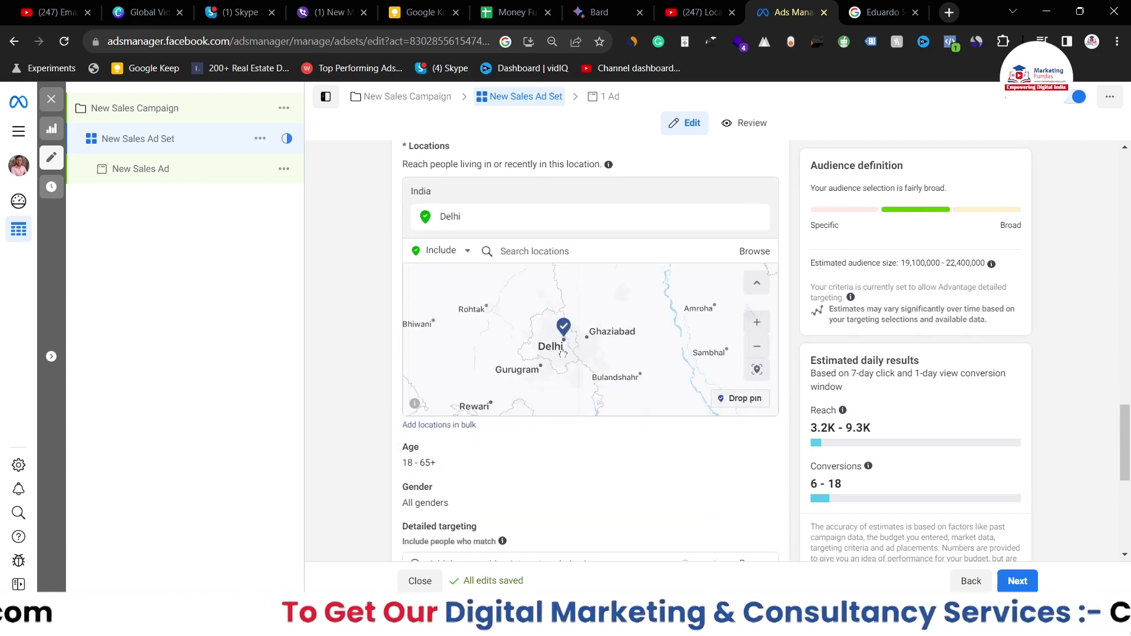
pyautogui.moveTo(559, 352); pyautogui.dragTo(582, 351)
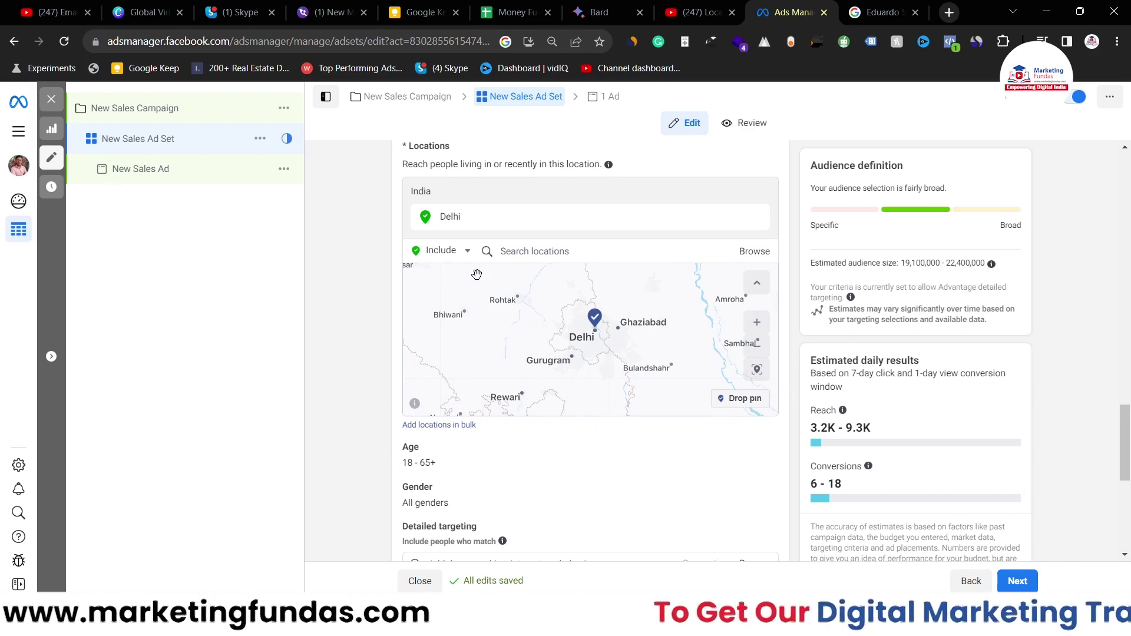
pyautogui.click(455, 253)
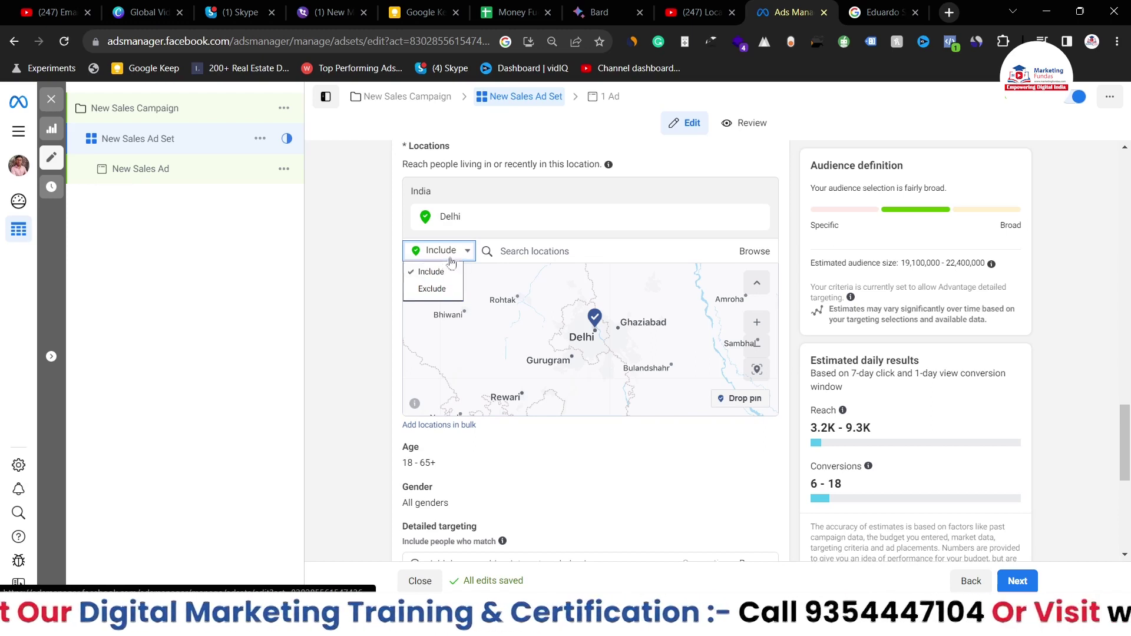
# Step: Switch to Exclude, search 'rohini', and exclude Prem Nagar, Delhi, India from the targeting
pyautogui.click(437, 286)
pyautogui.click(544, 257)
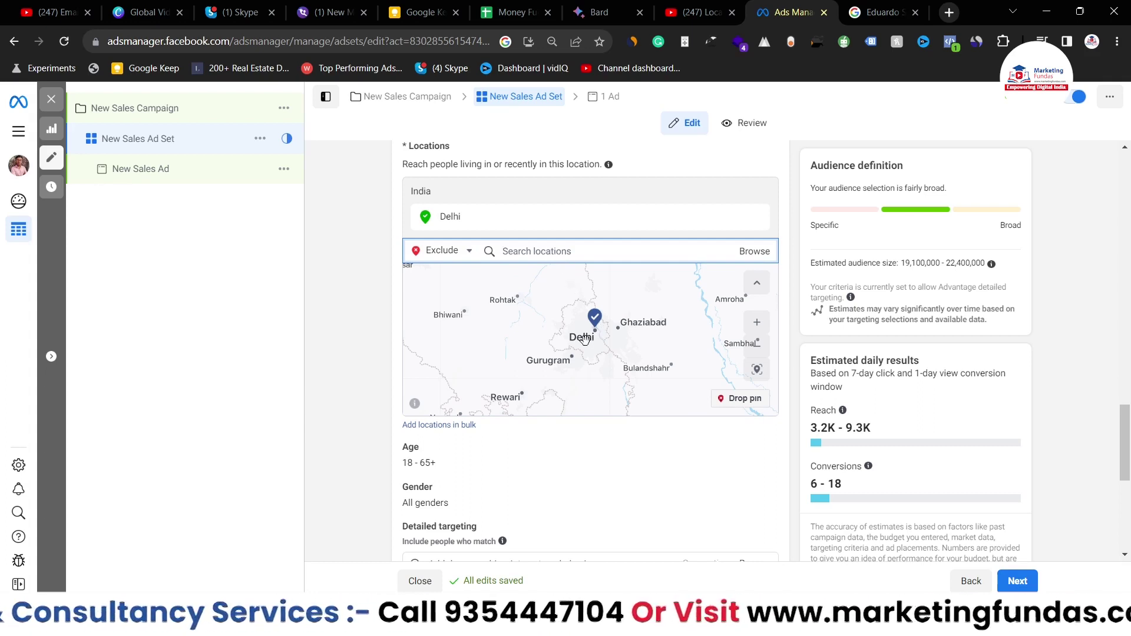
pyautogui.write('rohiti')
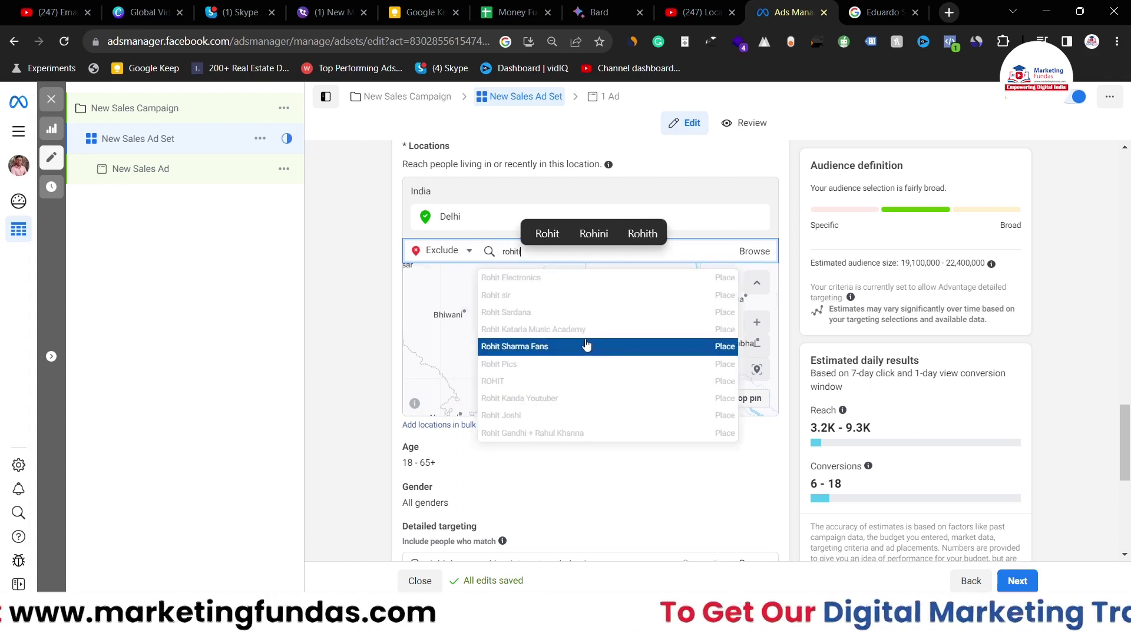
pyautogui.press('BackSpace')
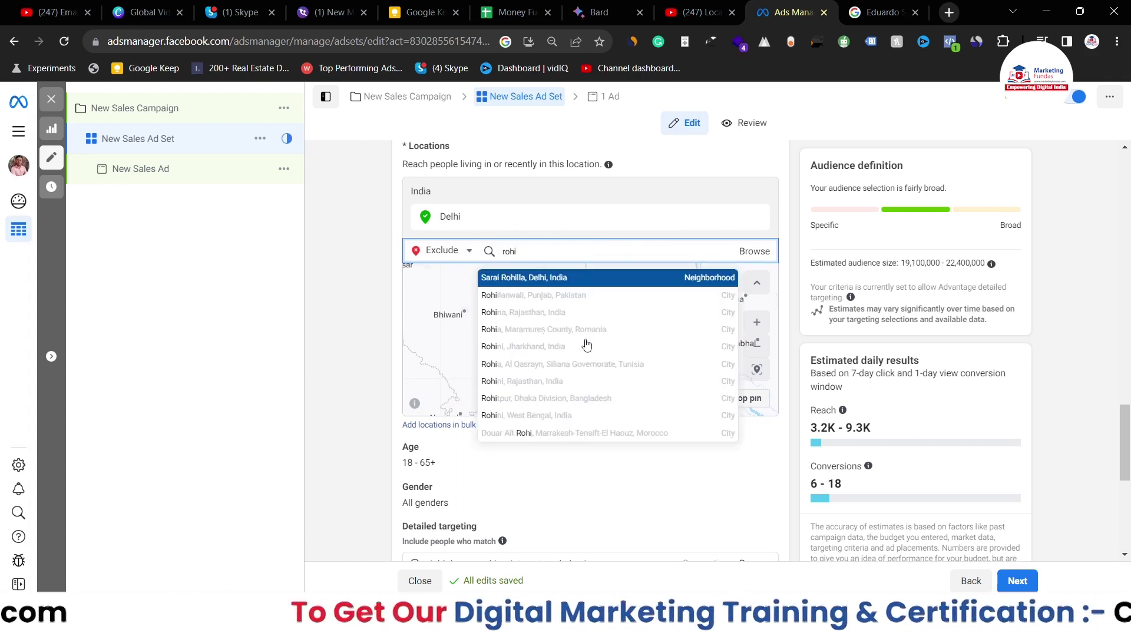
pyautogui.write('ni')
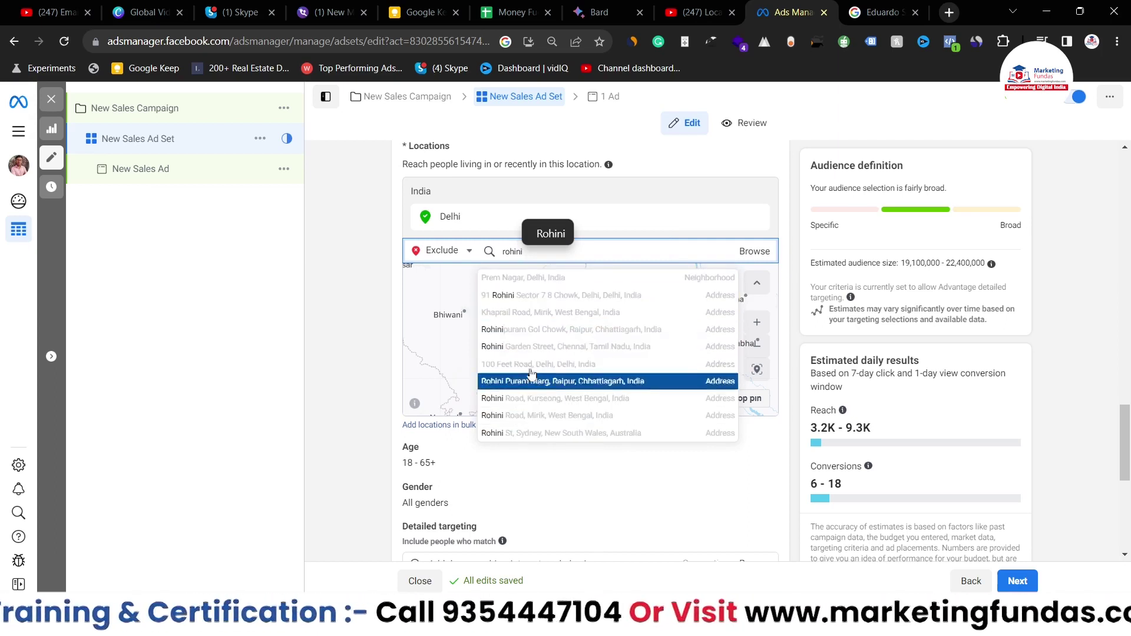
pyautogui.click(556, 285)
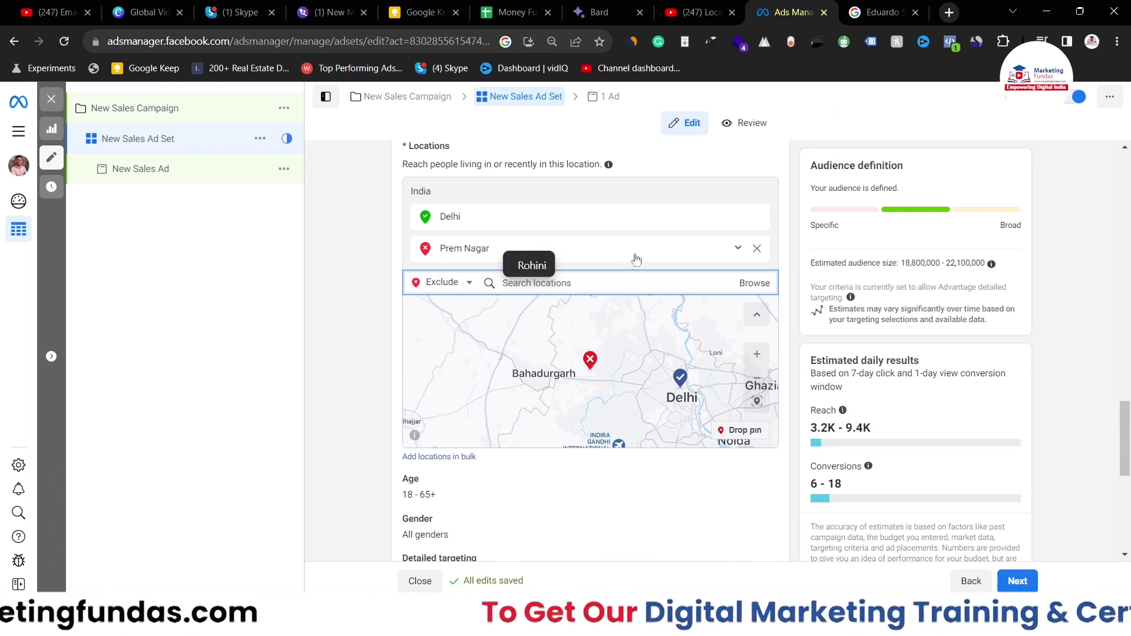
pyautogui.scroll(-3, 623, 361)
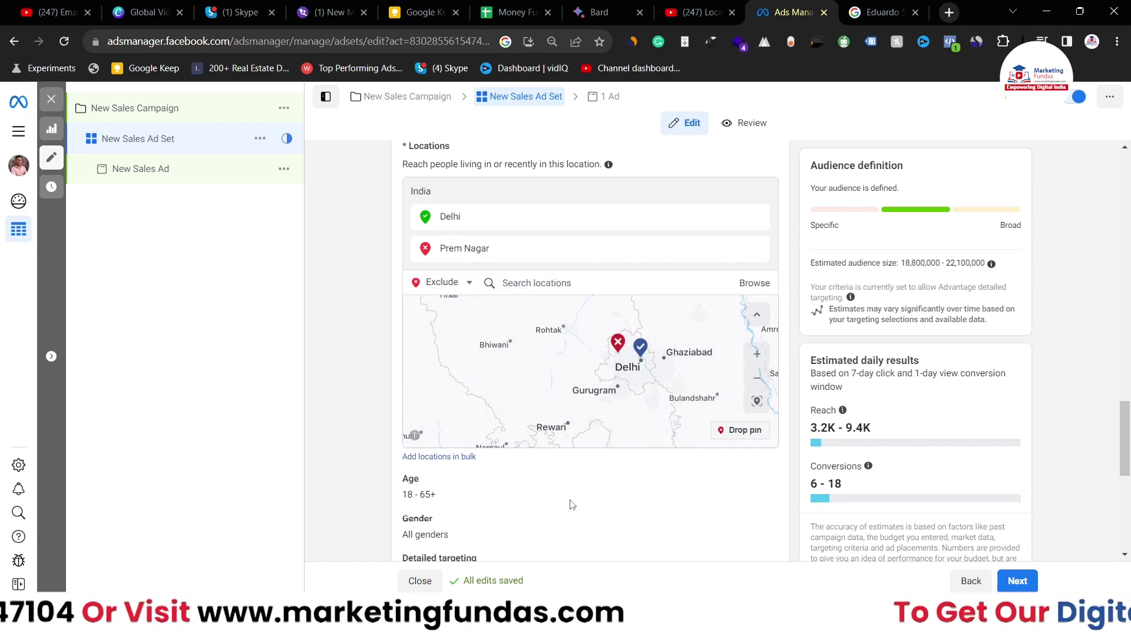
pyautogui.doubleClick(416, 518)
pyautogui.click(356, 443)
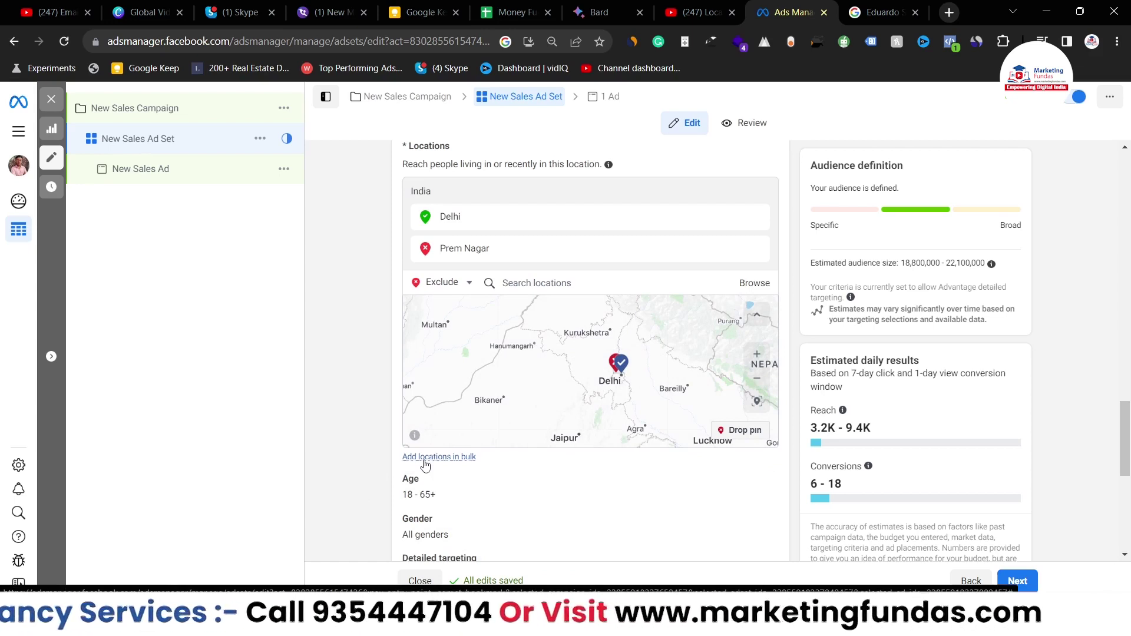
pyautogui.click(425, 459)
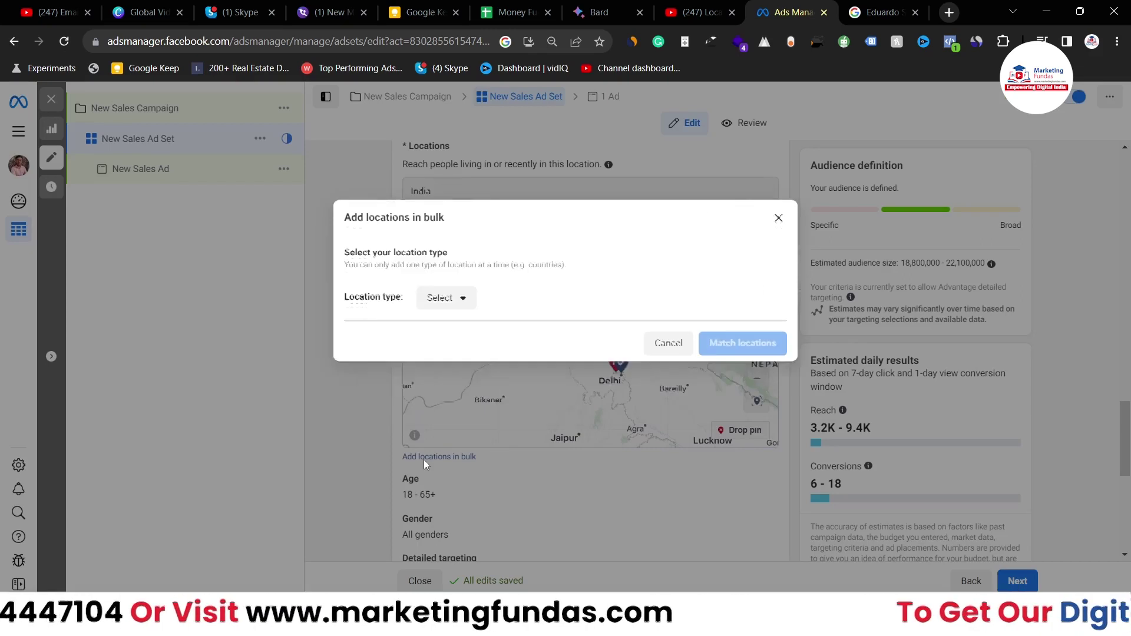
pyautogui.click(456, 318)
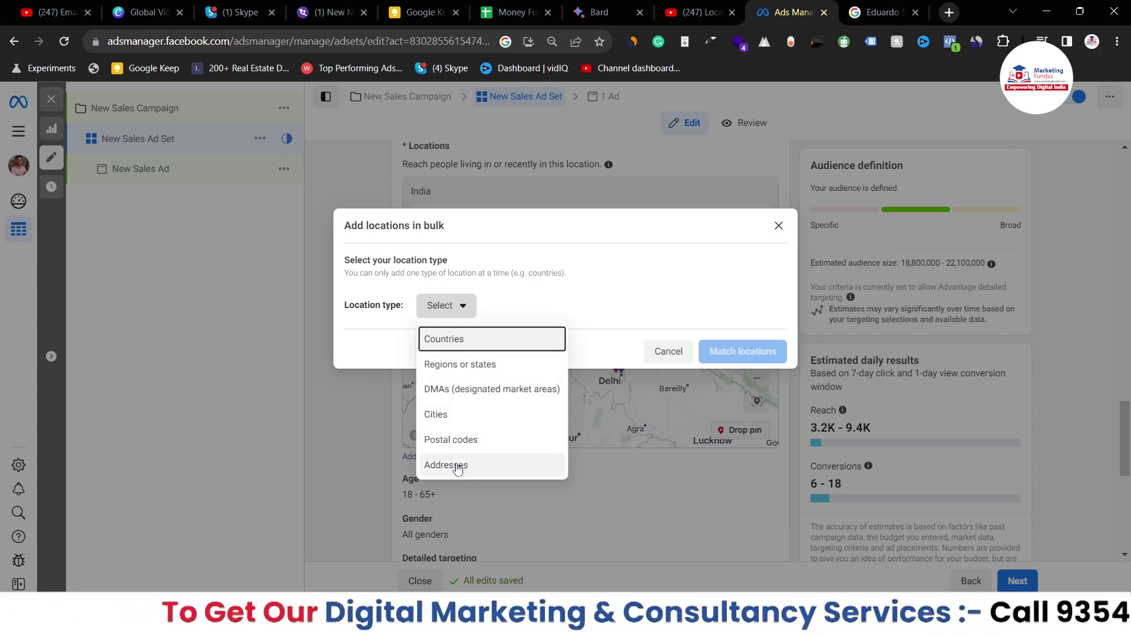
pyautogui.click(472, 416)
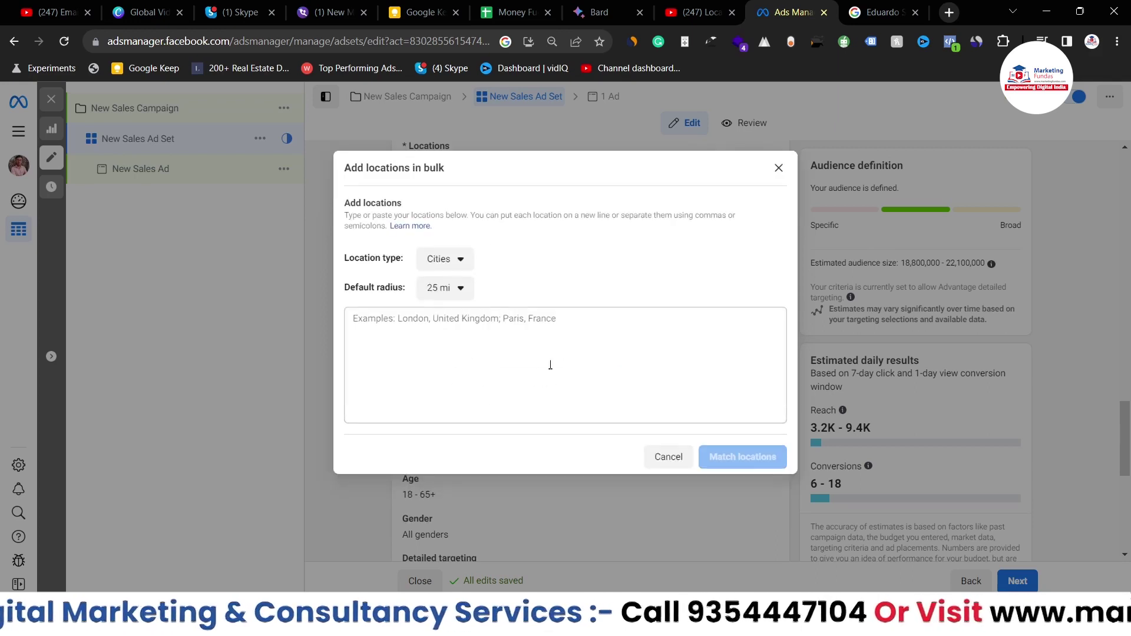
pyautogui.click(496, 357)
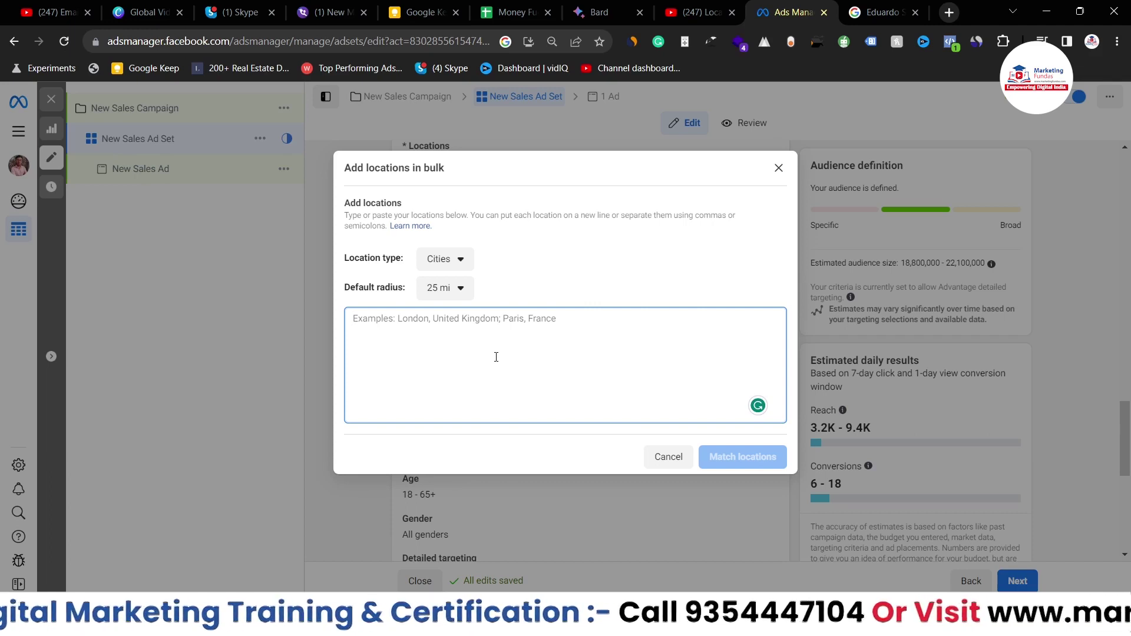
pyautogui.click(454, 301)
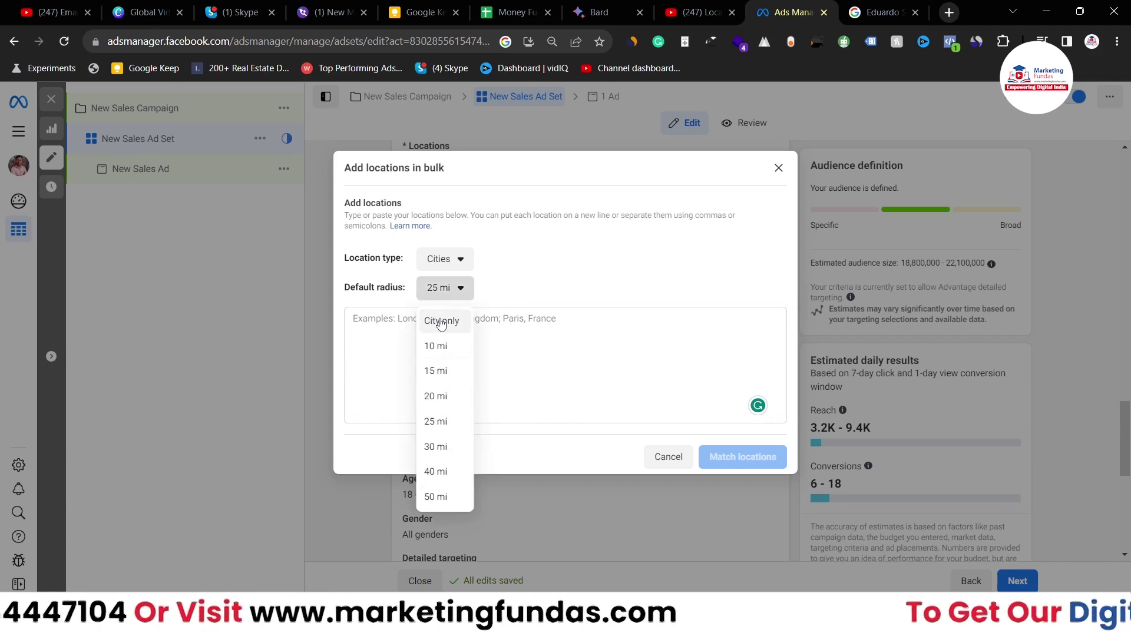
pyautogui.click(441, 323)
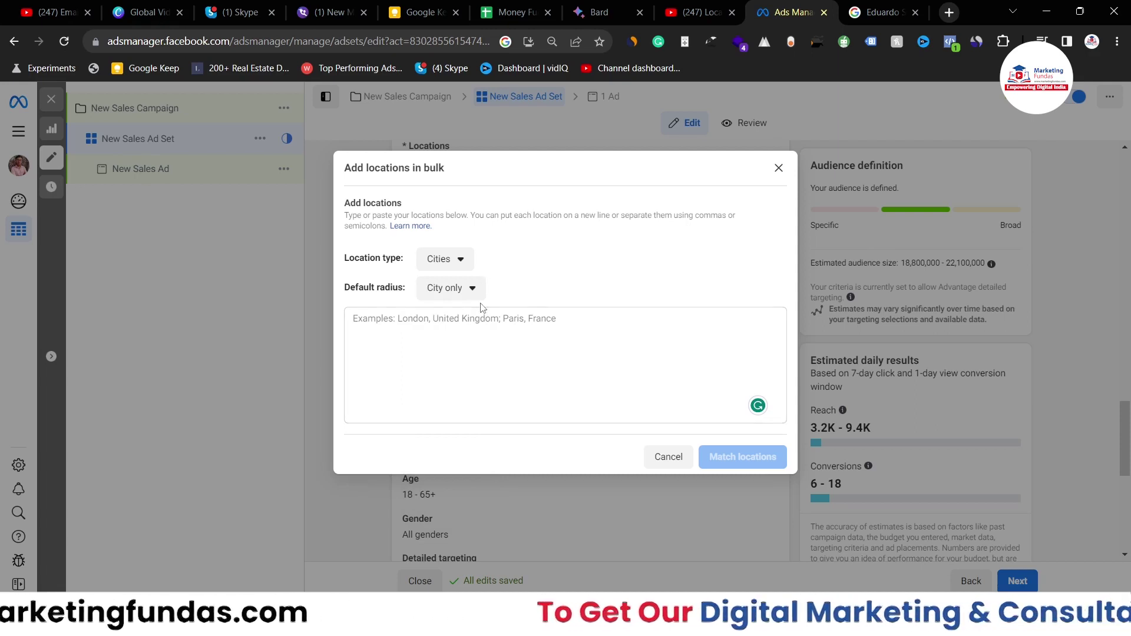
pyautogui.click(470, 288)
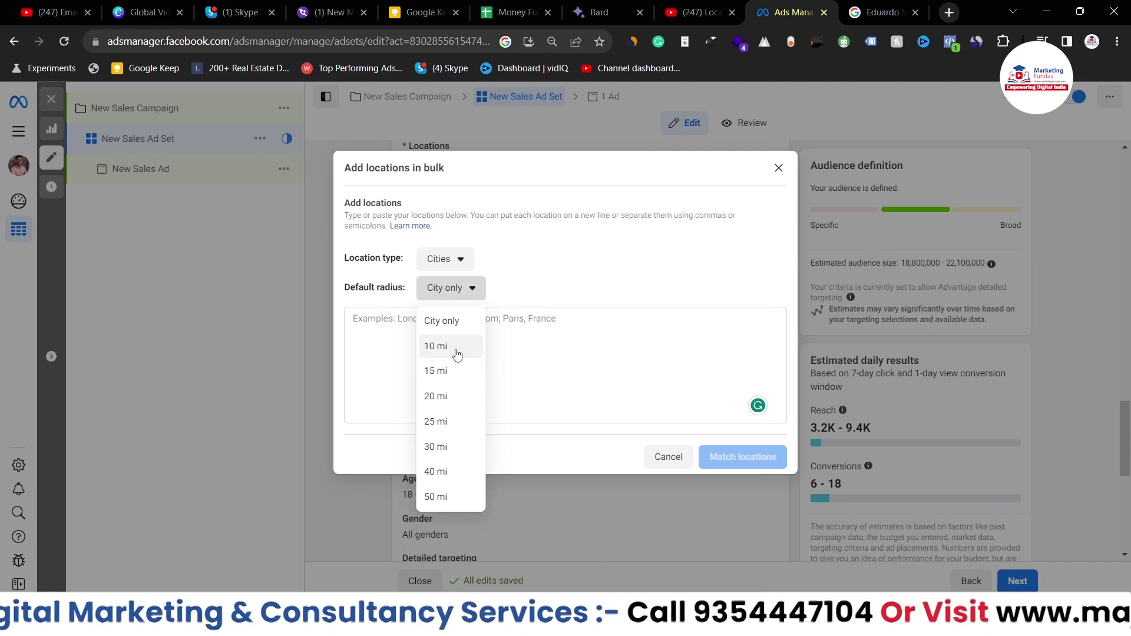
pyautogui.click(457, 354)
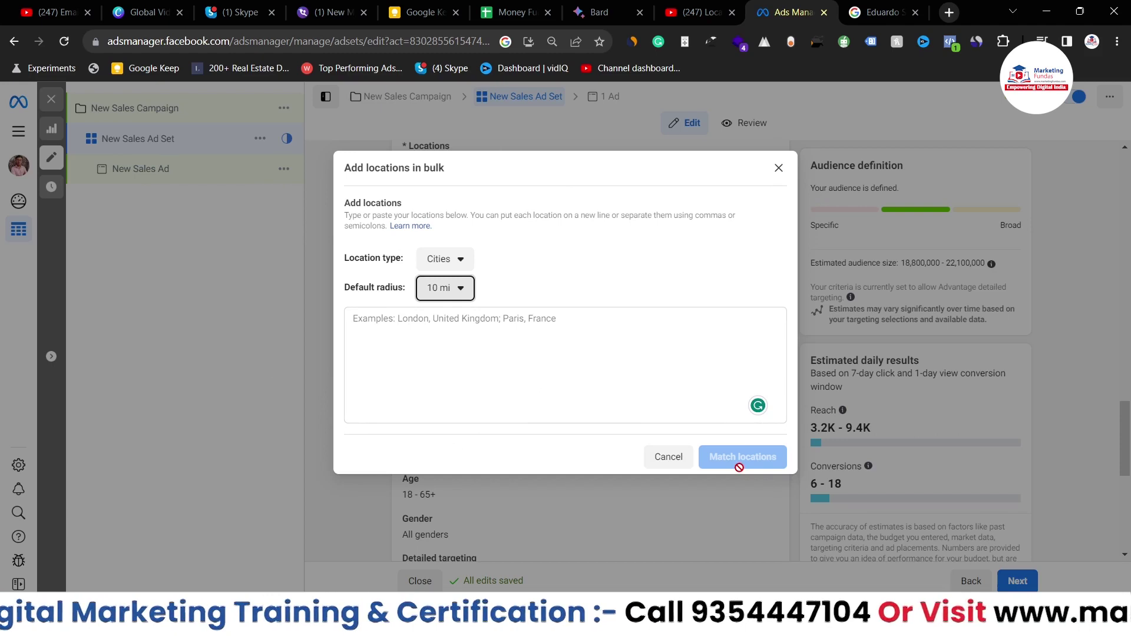
pyautogui.click(778, 169)
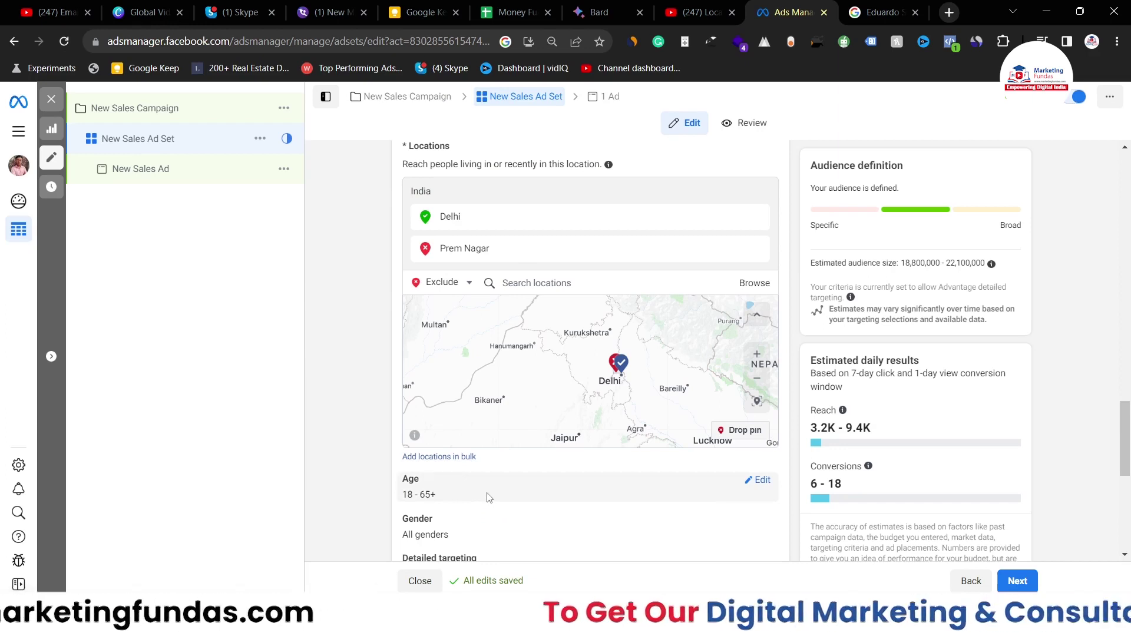
pyautogui.scroll(-1, 486, 497)
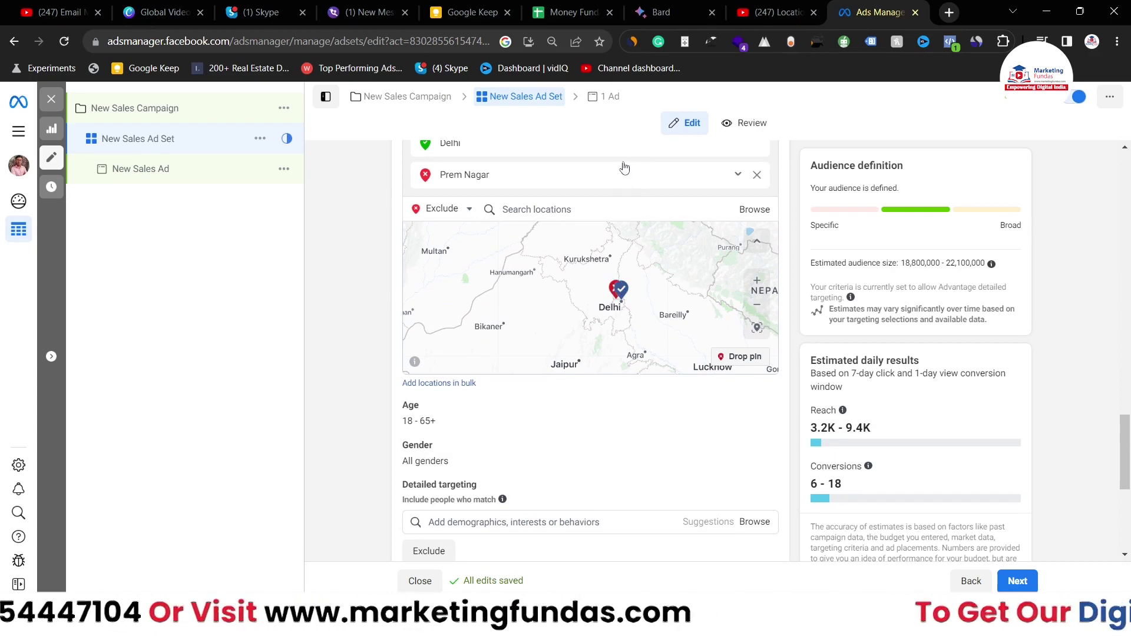
pyautogui.scroll(1, 618, 196)
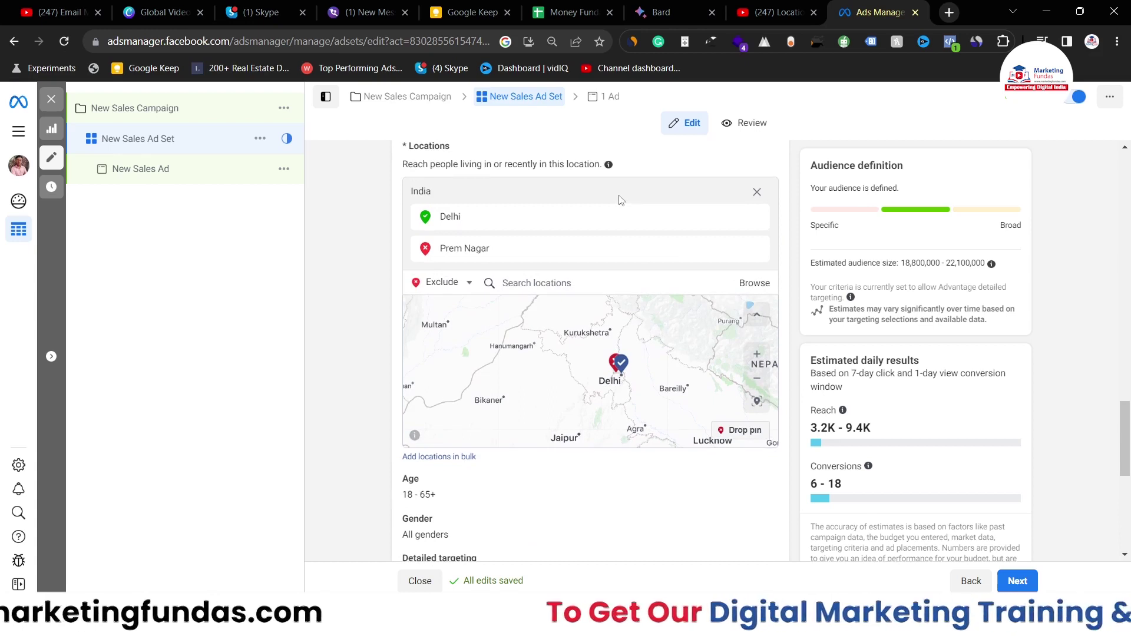
pyautogui.doubleClick(615, 223)
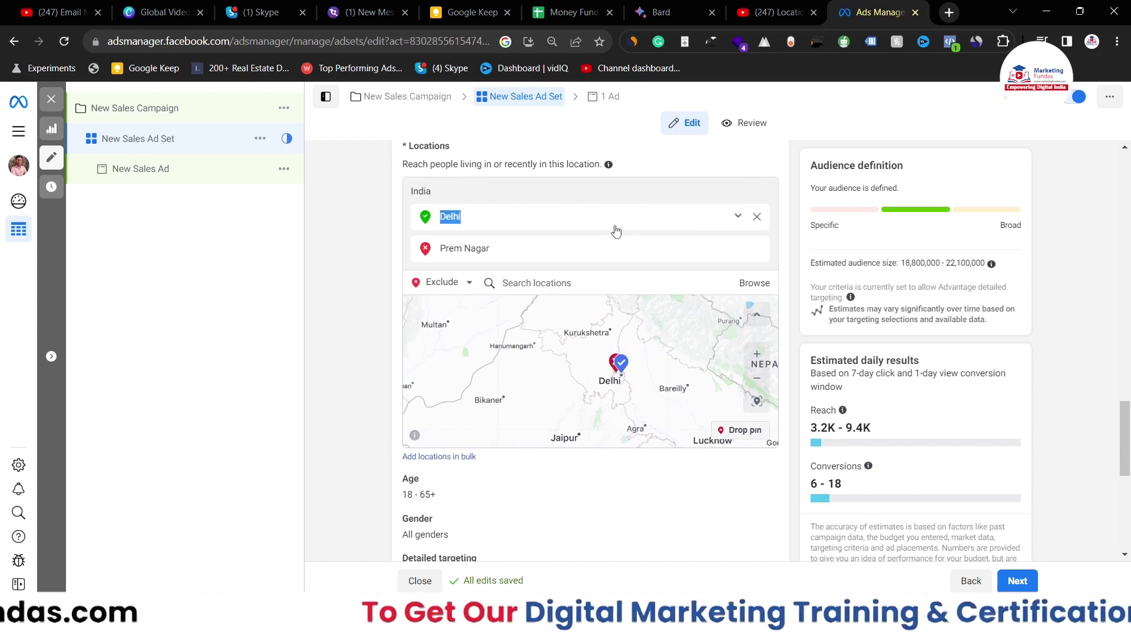
pyautogui.doubleClick(637, 197)
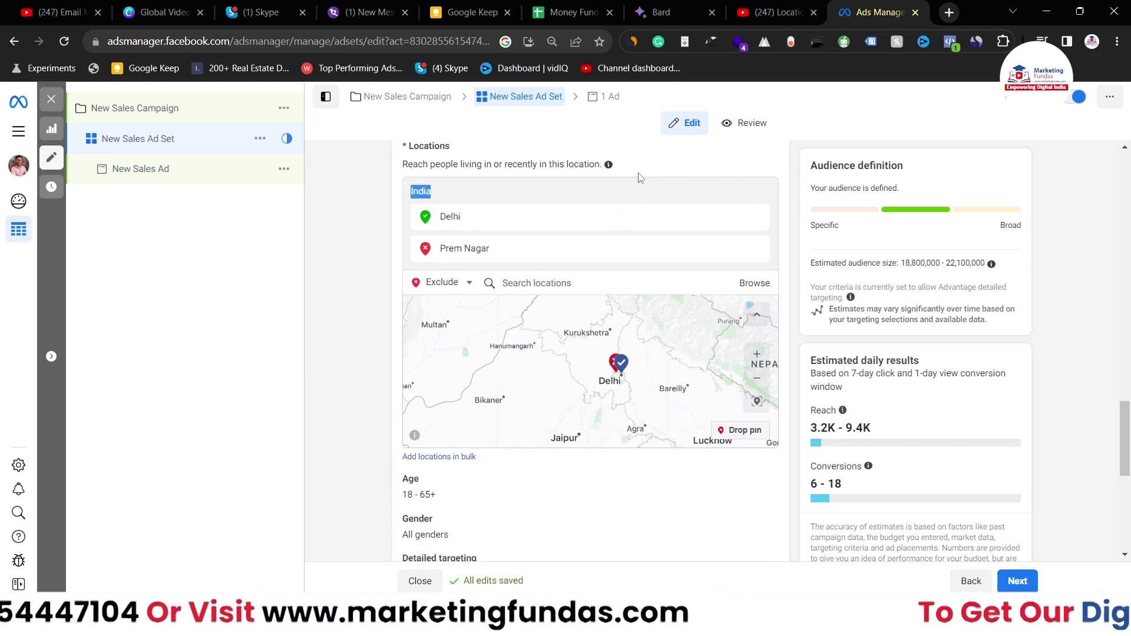
pyautogui.moveTo(1126, 454); pyautogui.dragTo(1127, 446)
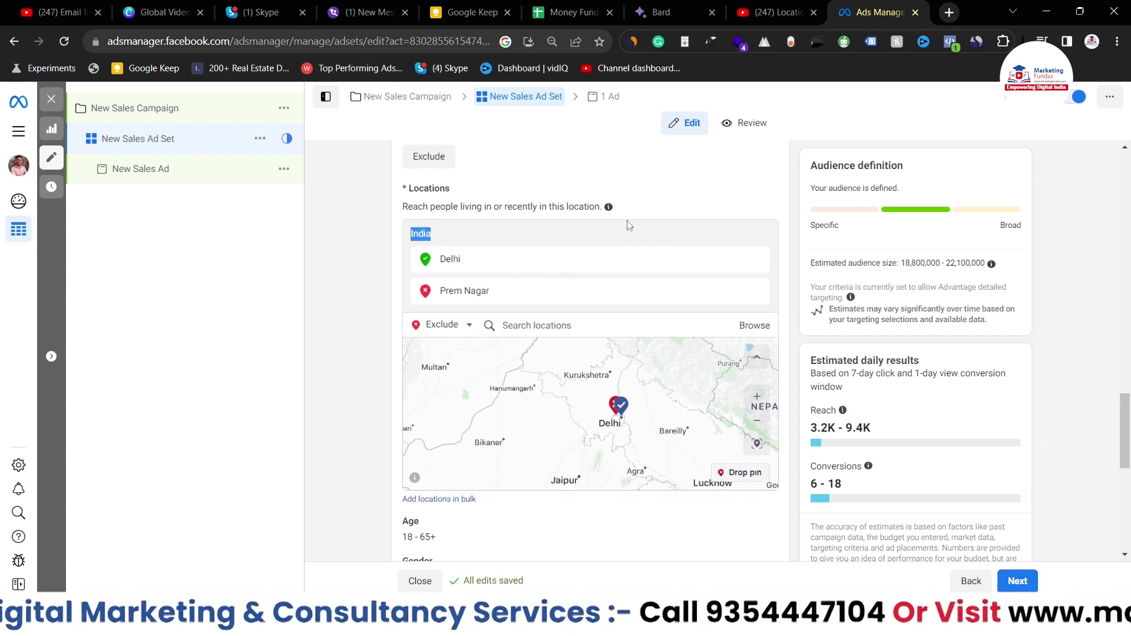
pyautogui.scroll(1, 676, 195)
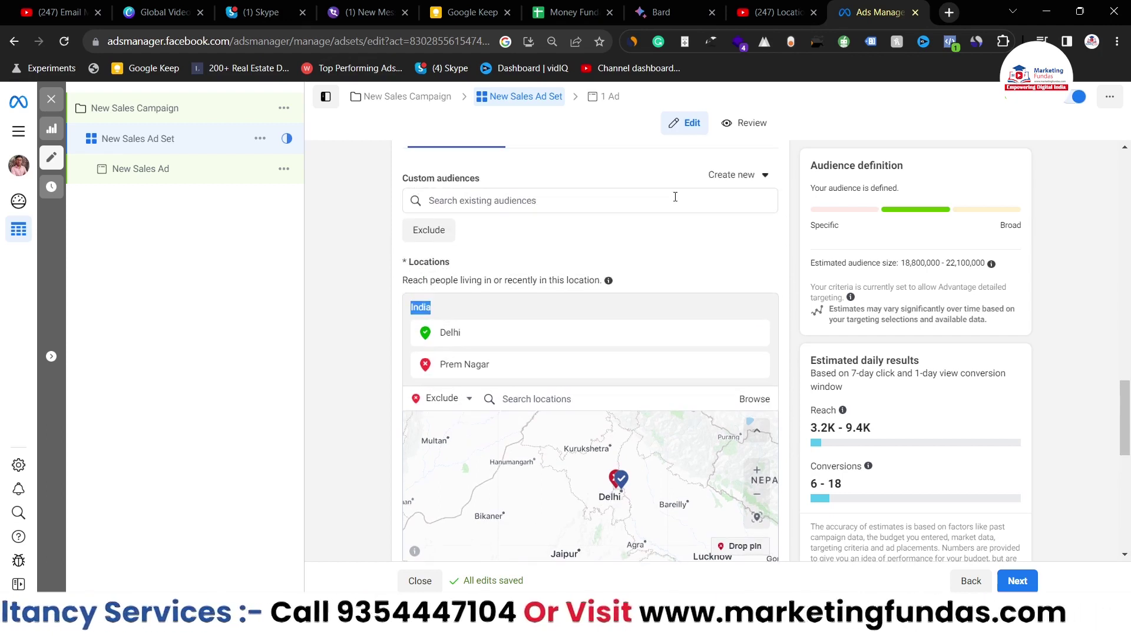